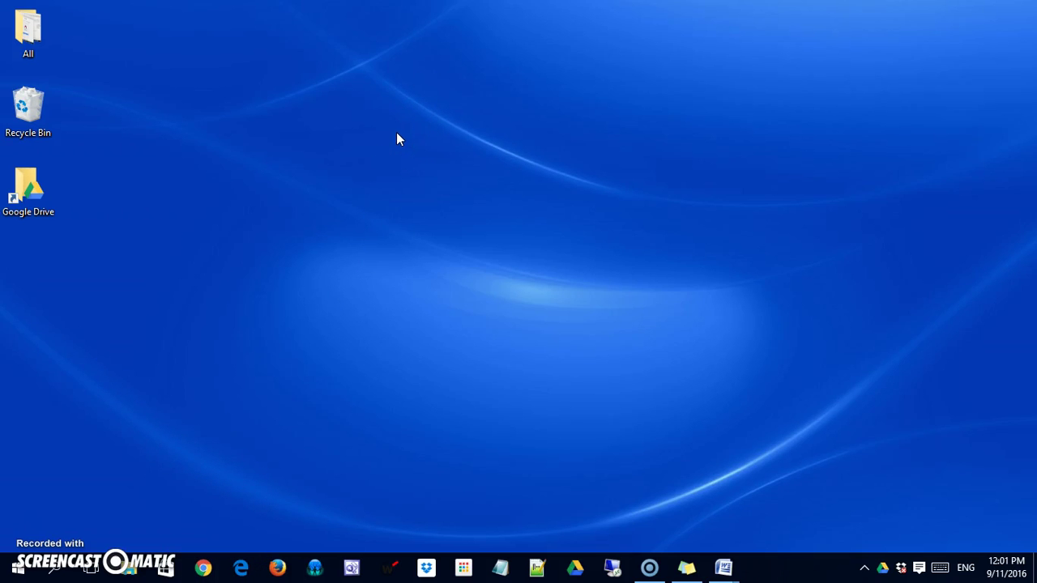
Open the local Google Drive folder from its desktop shortcut, listing its 40 synced items.
left_click(132, 569)
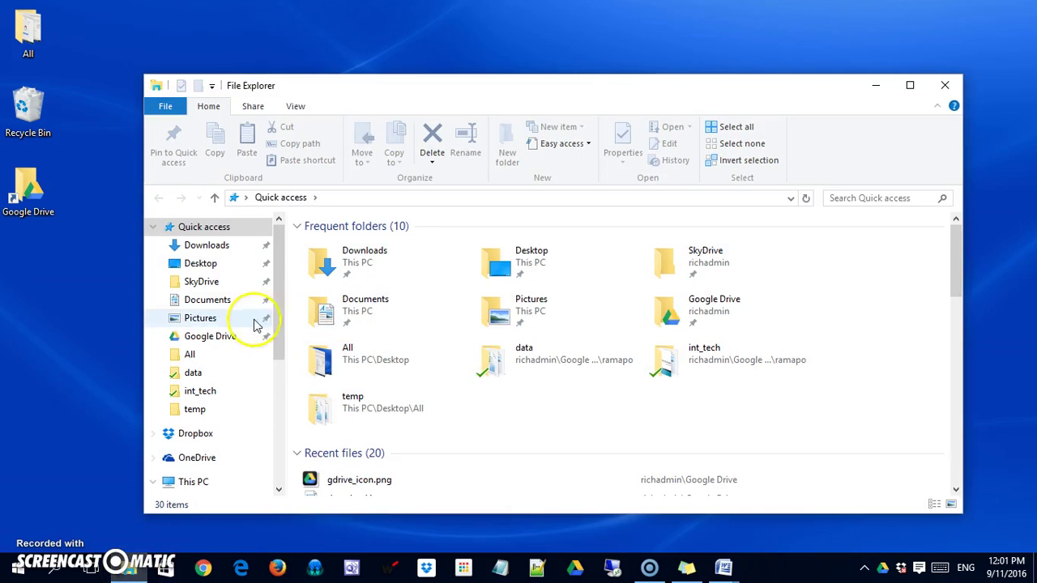
left_click(208, 342)
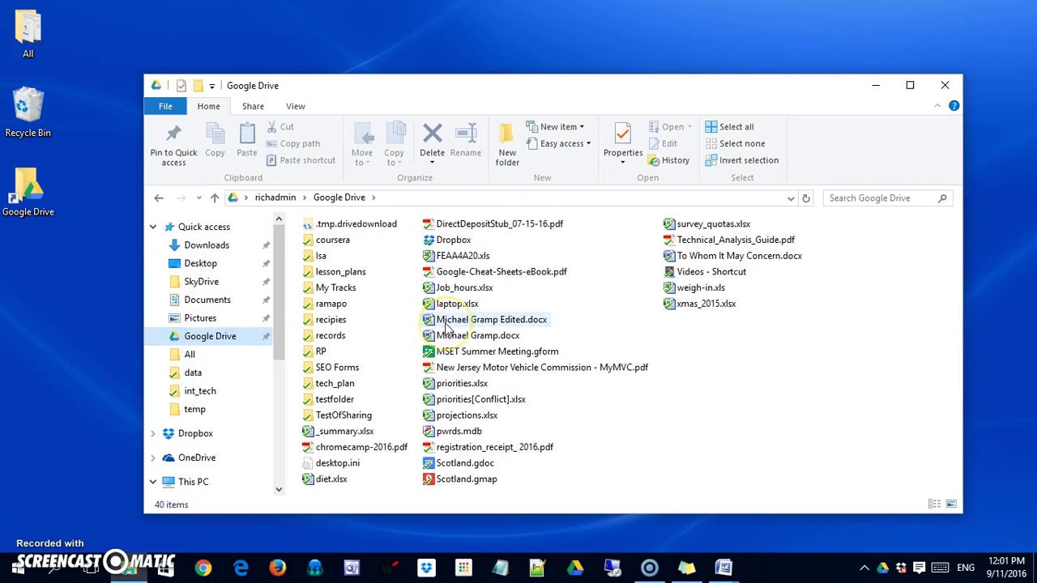
left_click(942, 85)
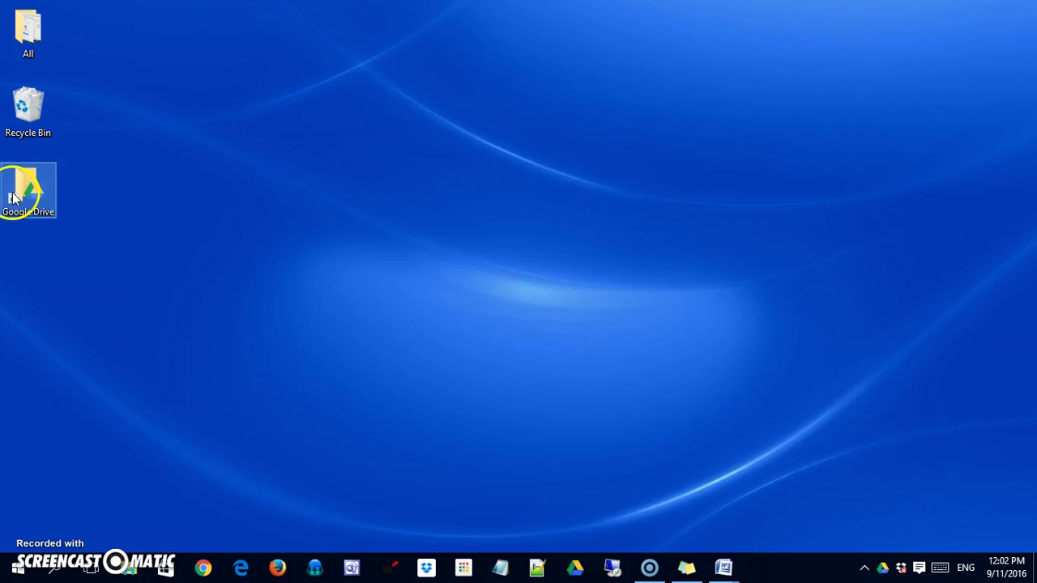
double_click(16, 196)
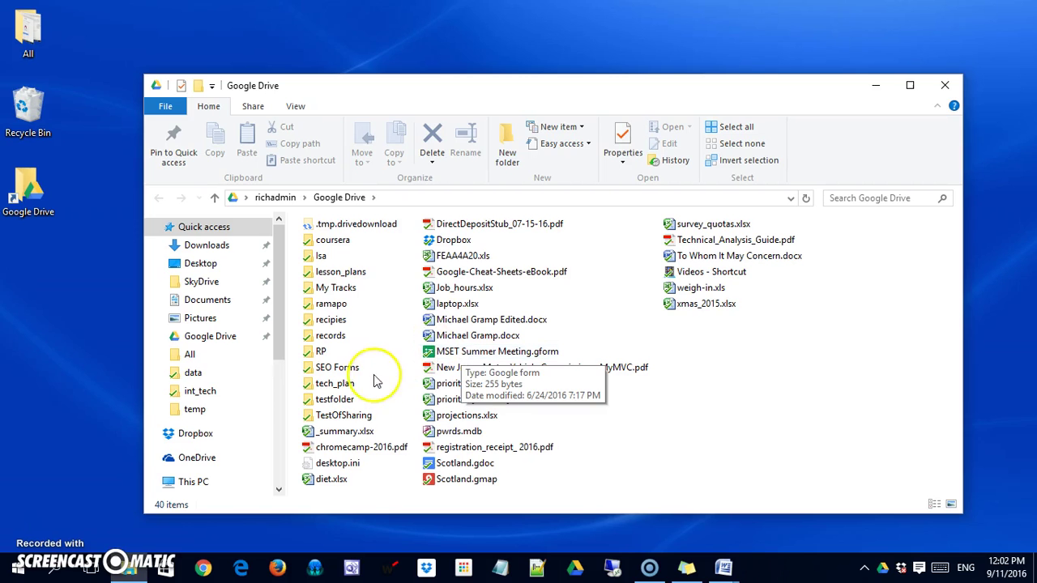
double_click(330, 416)
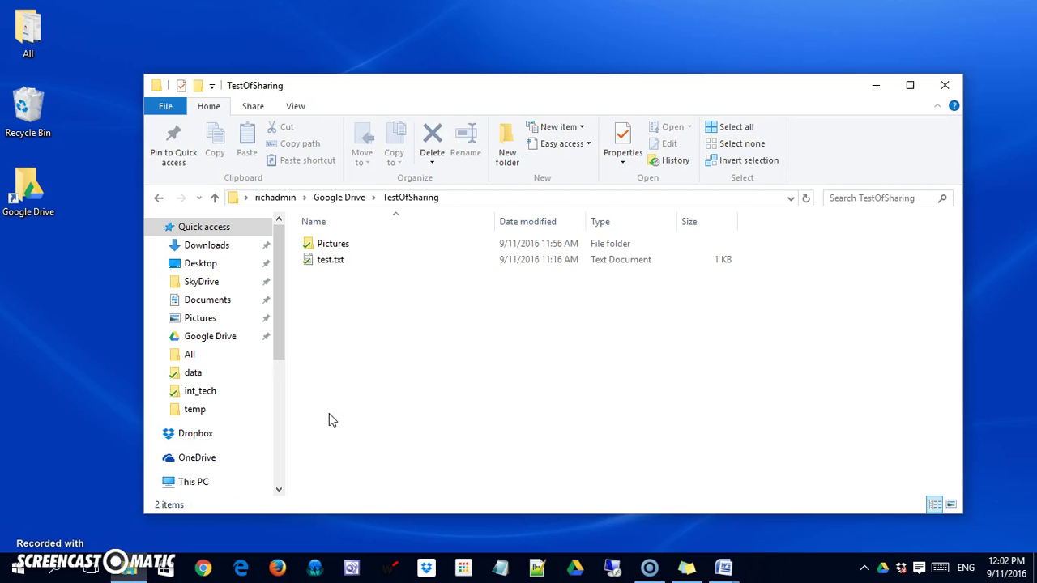
double_click(333, 246)
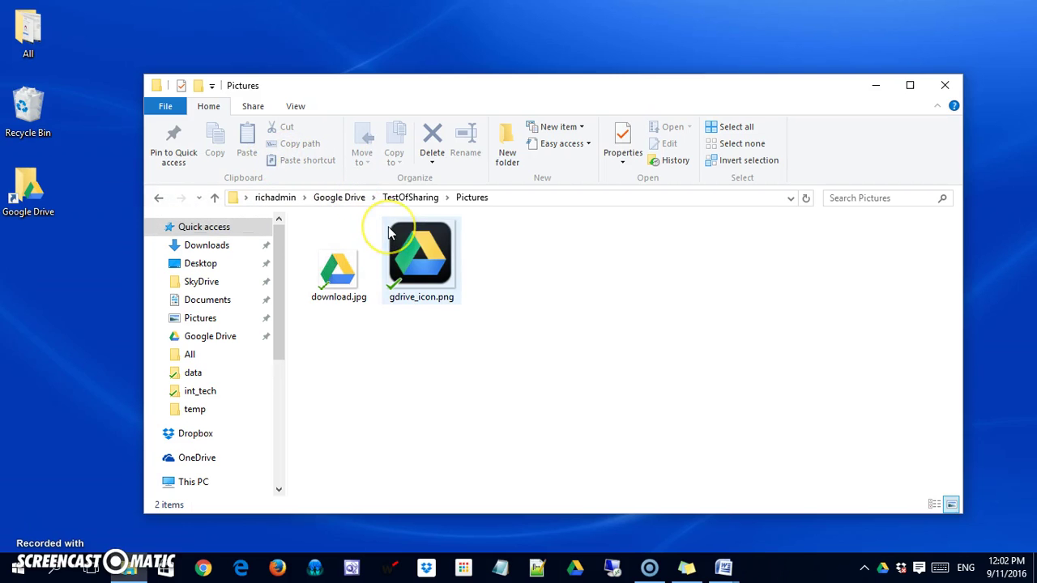
mouse_move(389, 233)
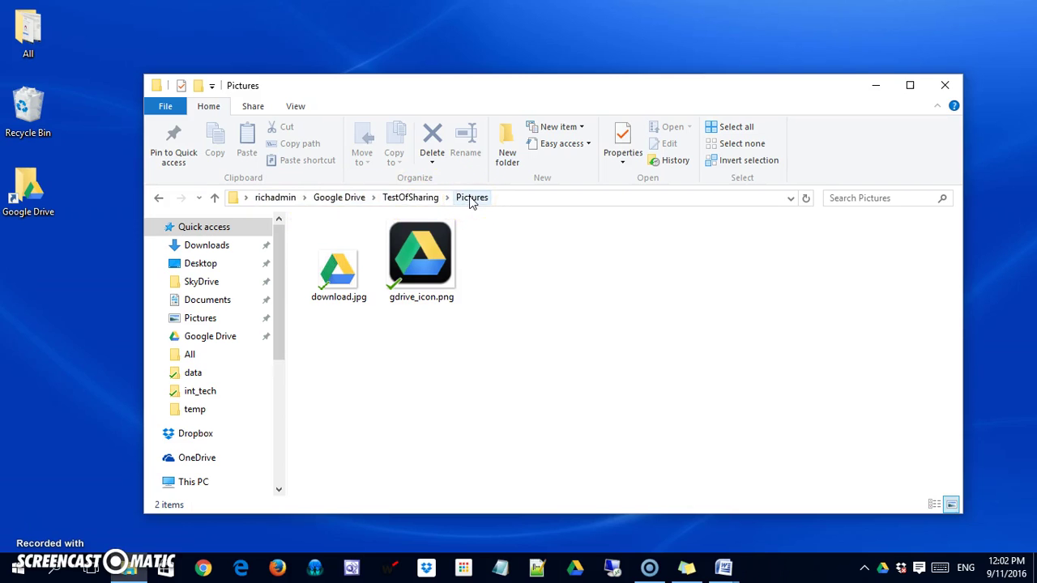
left_click(472, 199)
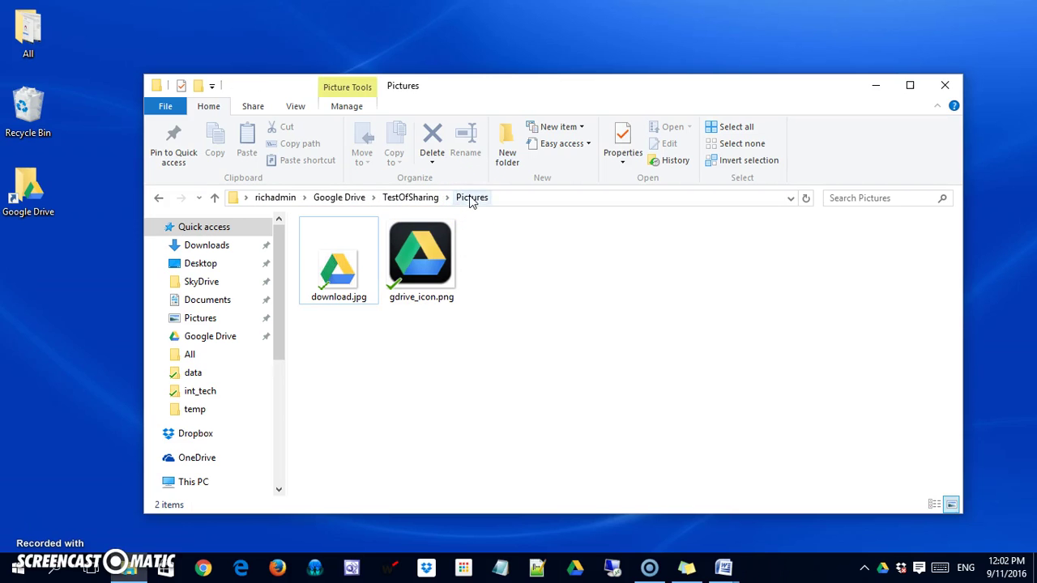
left_click(420, 201)
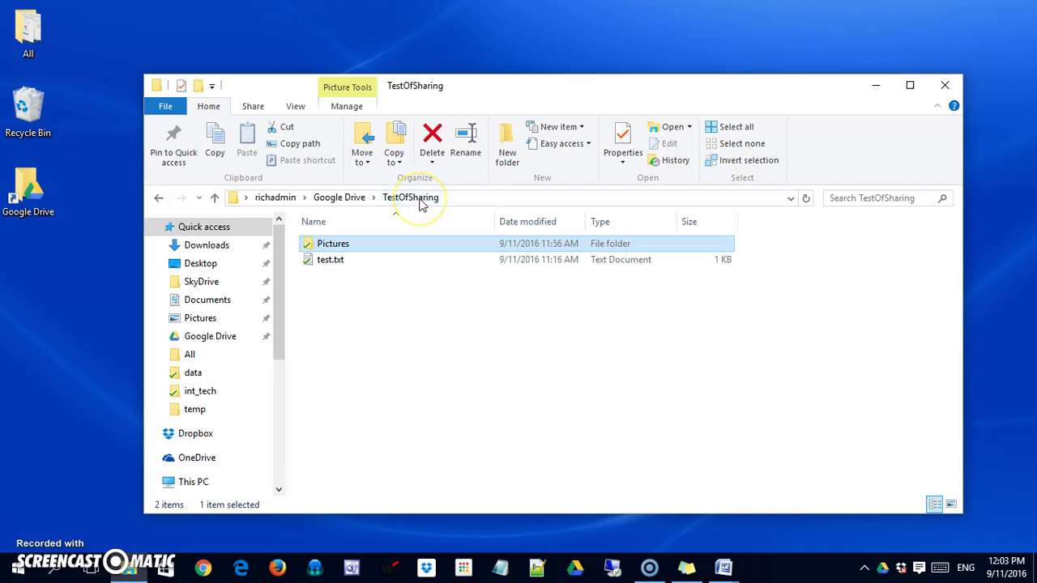
left_click(350, 201)
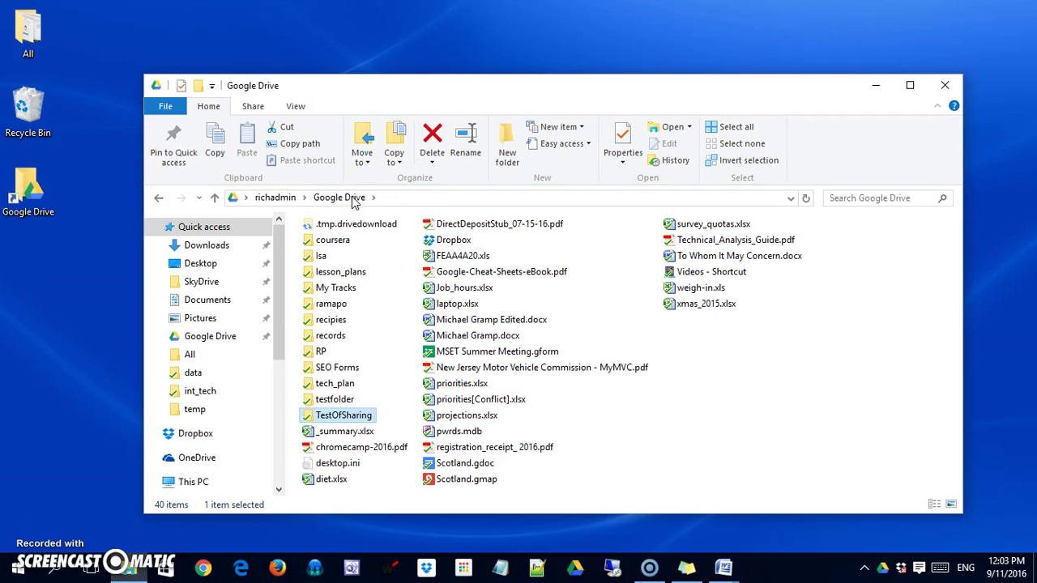
left_click(353, 202)
left_click(418, 403)
Share TestOfSharing with a collaborator's e-mail address and send the invitation.
right_click(337, 416)
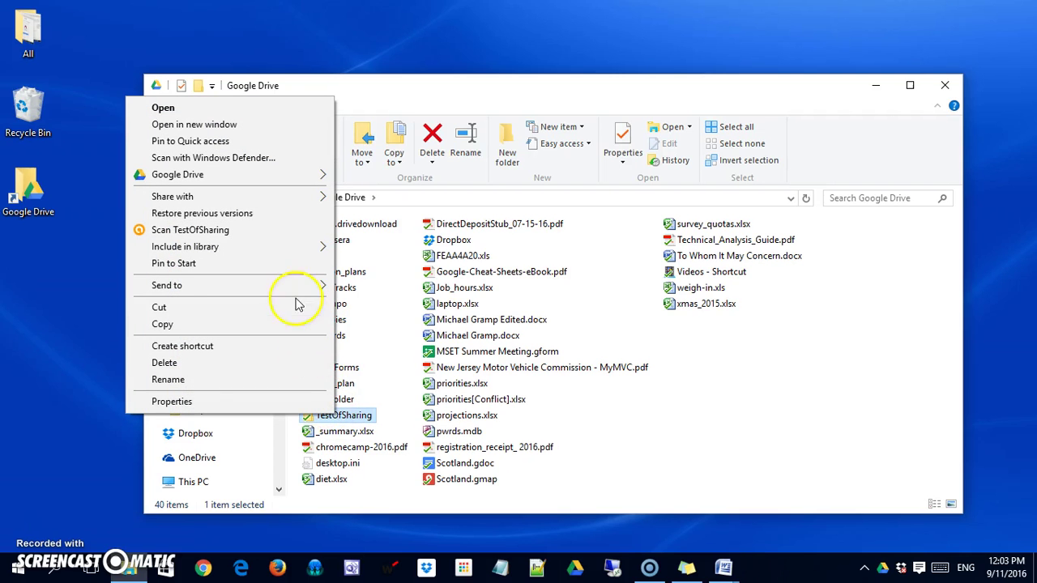
mouse_move(272, 183)
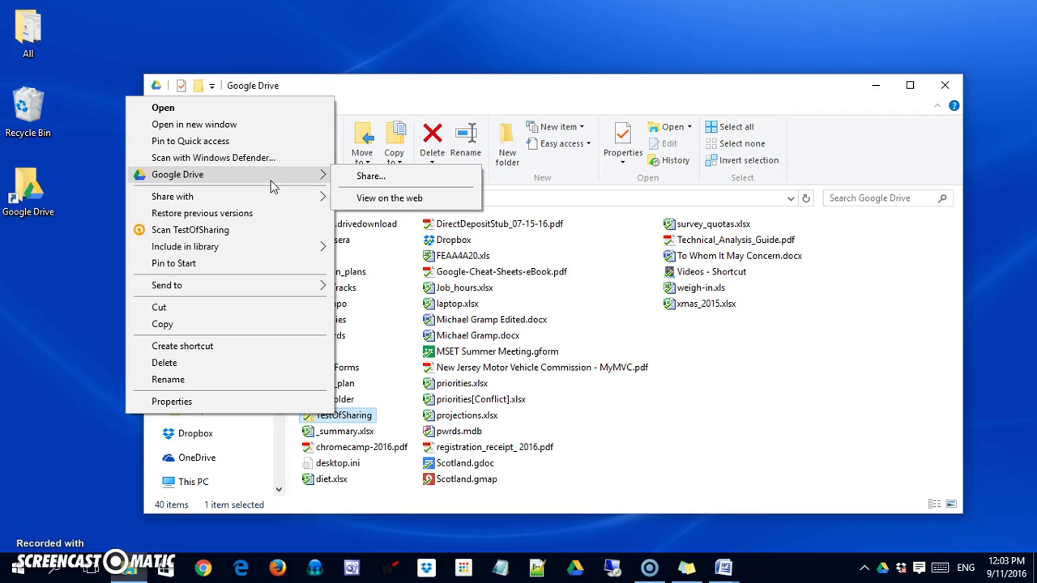
left_click(361, 186)
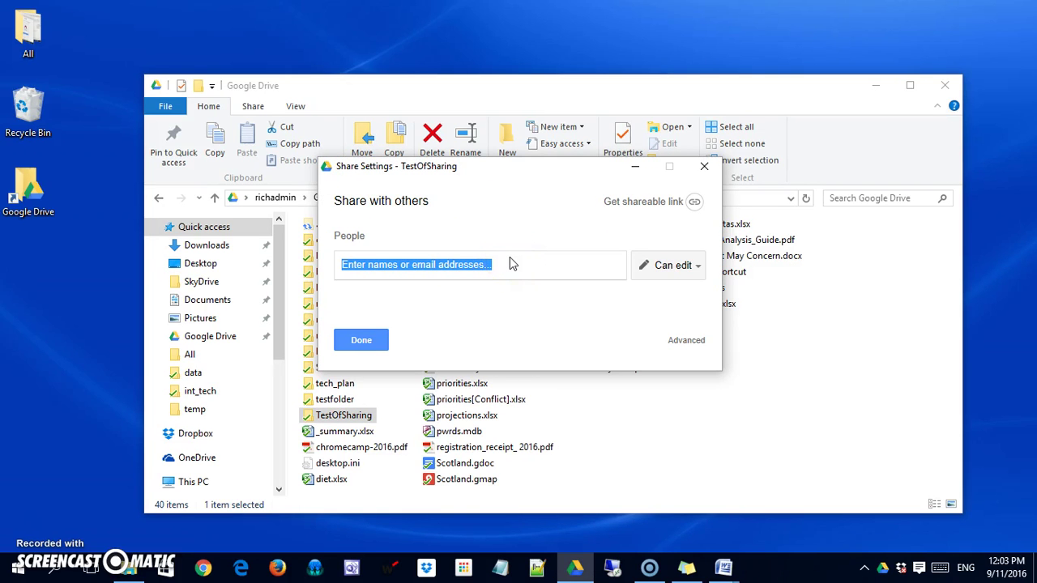
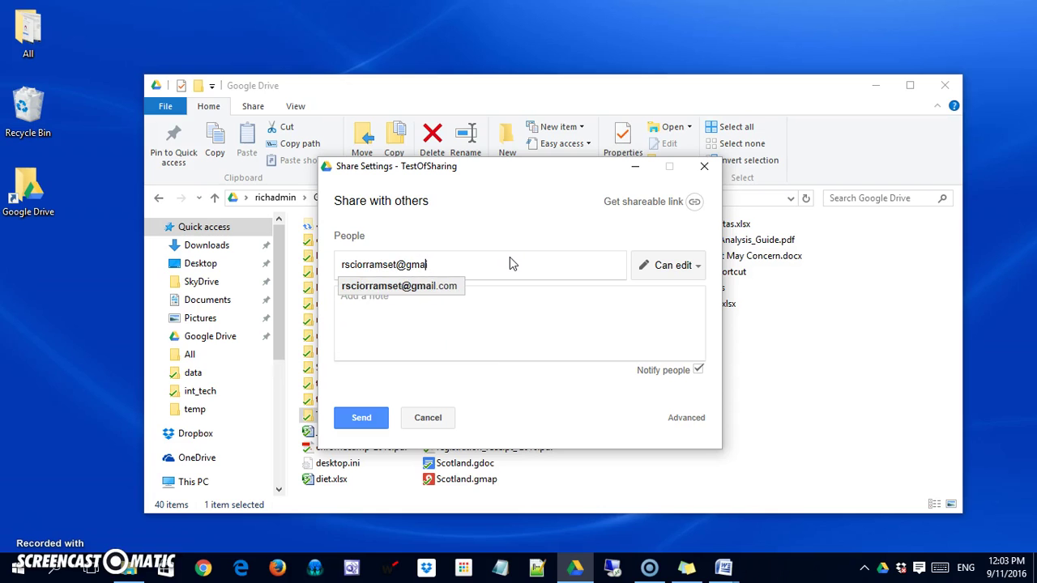
key("Return")
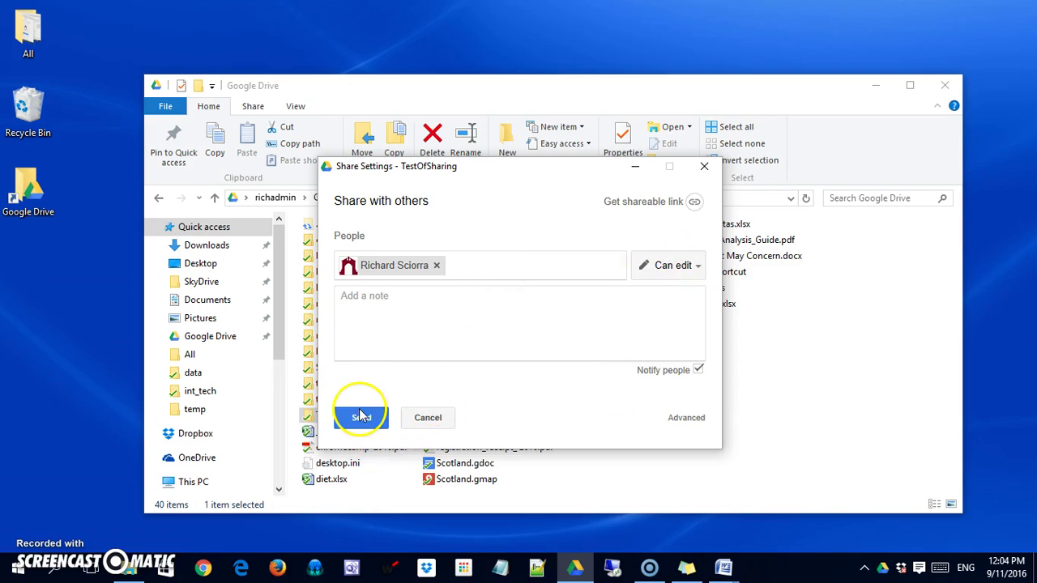
left_click(362, 417)
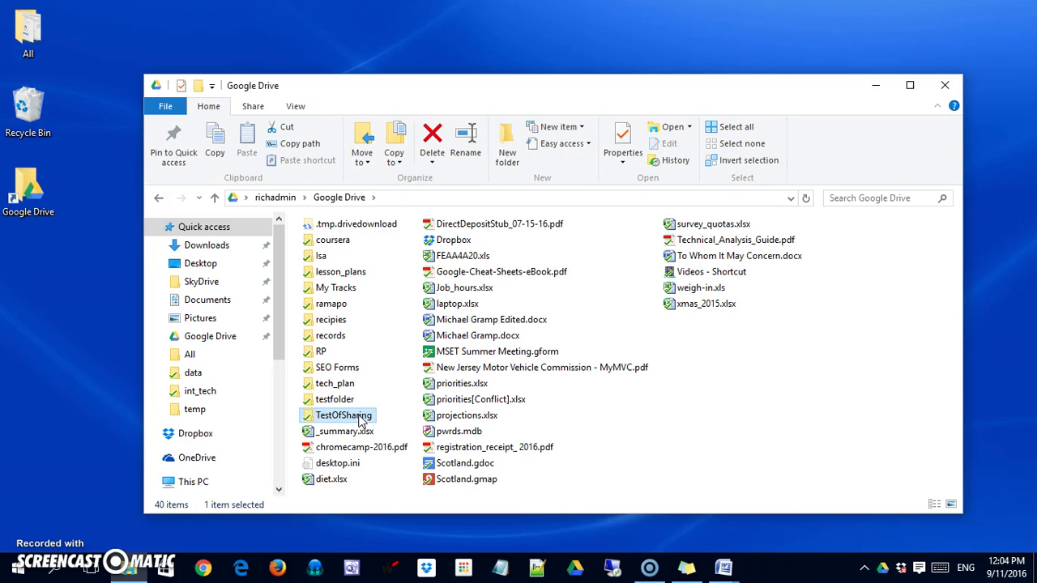
Reopen TestOfSharing's advanced sharing settings and add another contact as an invitee.
right_click(360, 419)
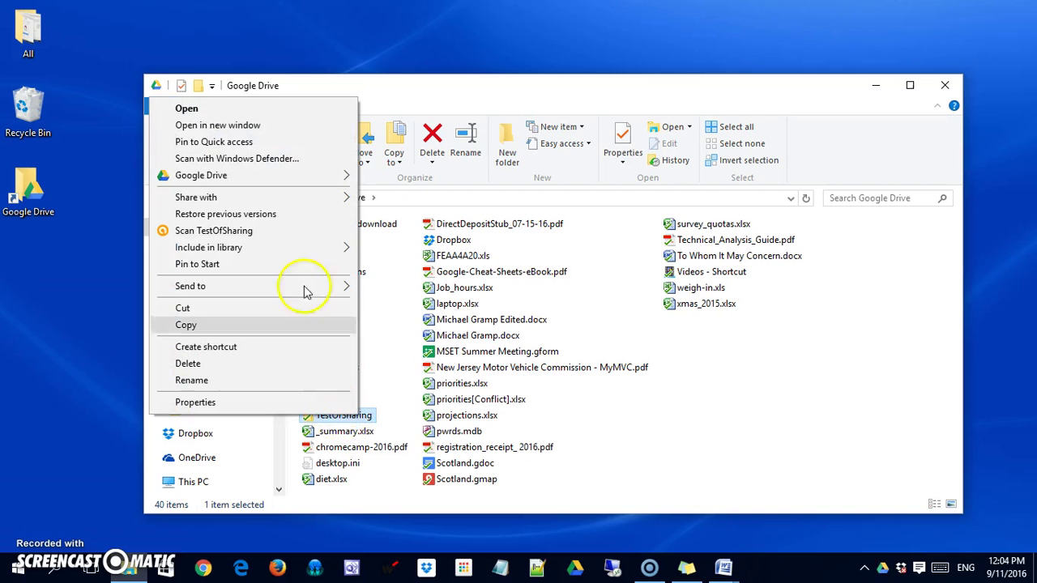
mouse_move(310, 176)
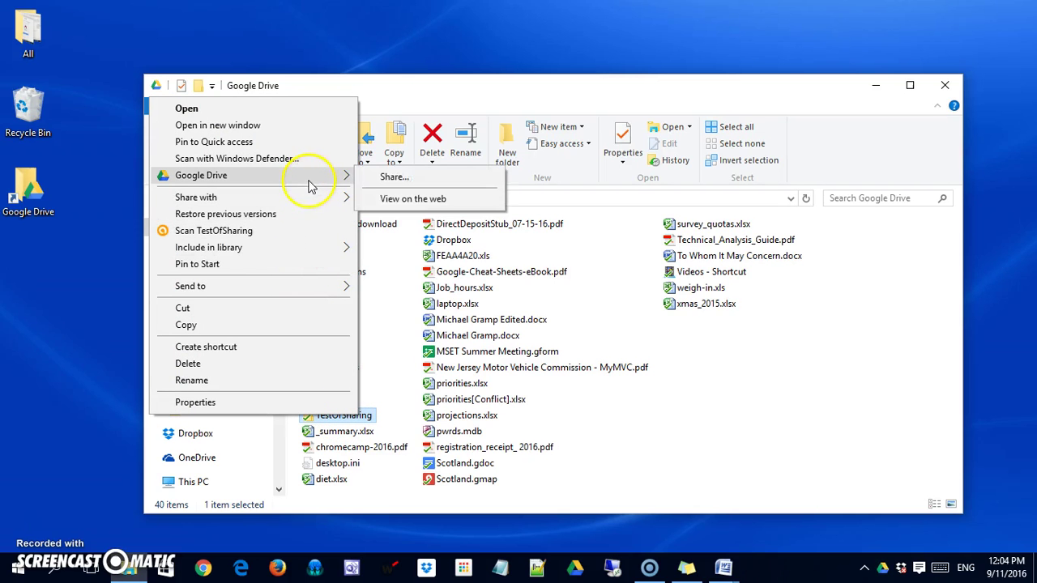
left_click(394, 178)
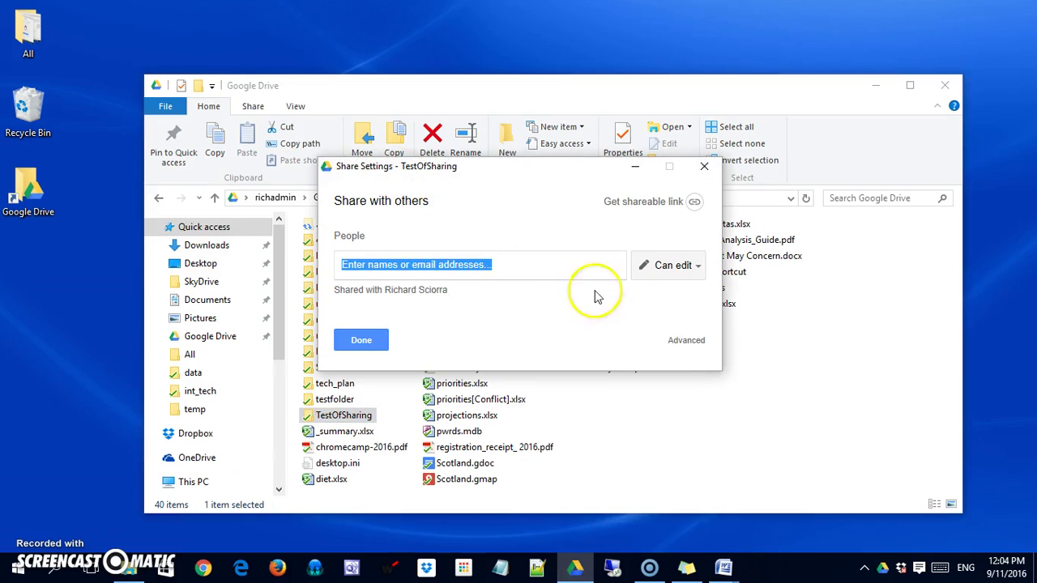
left_click(687, 340)
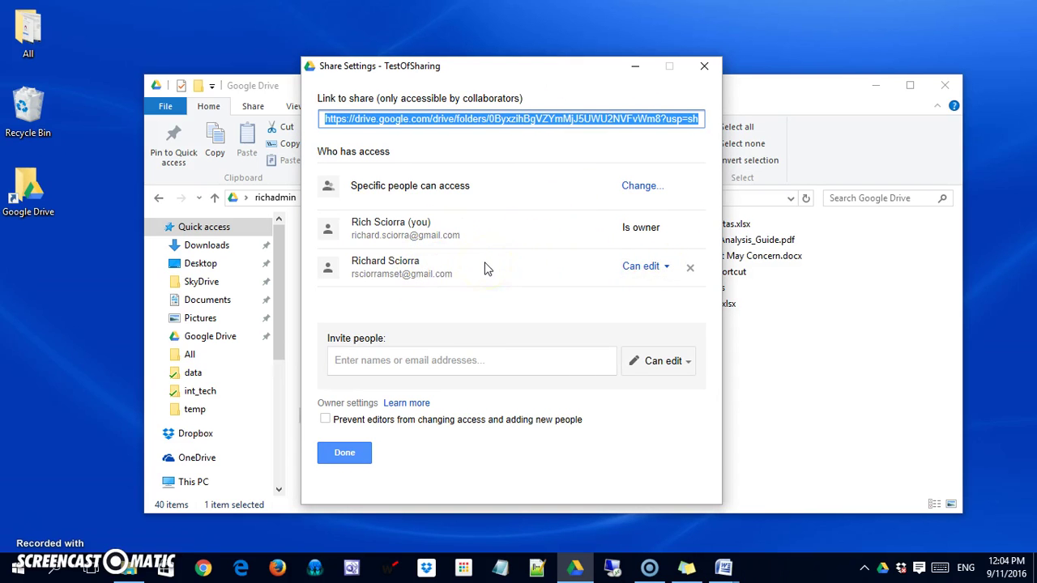
left_click(440, 361)
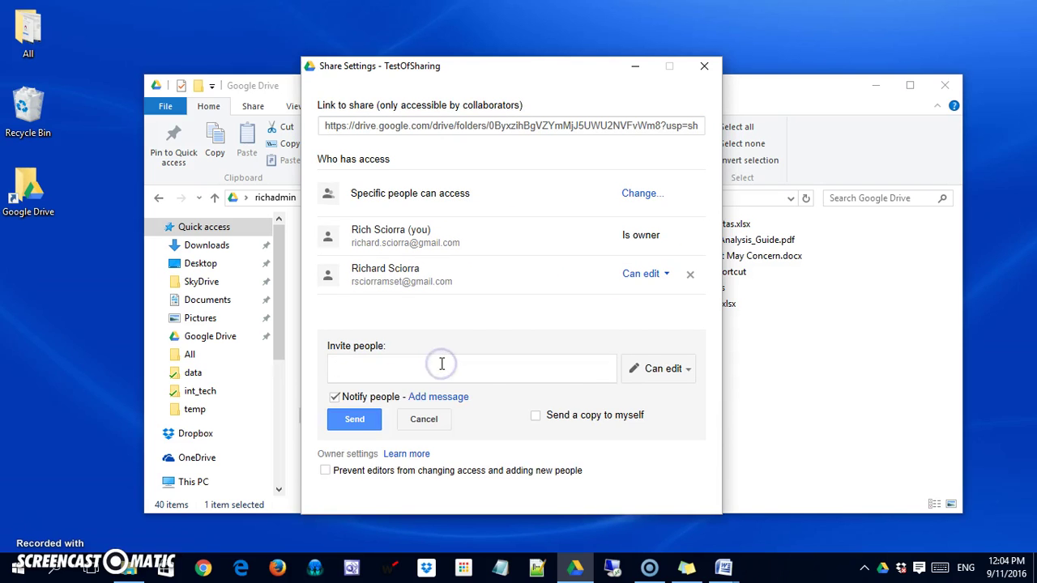
type("laquan")
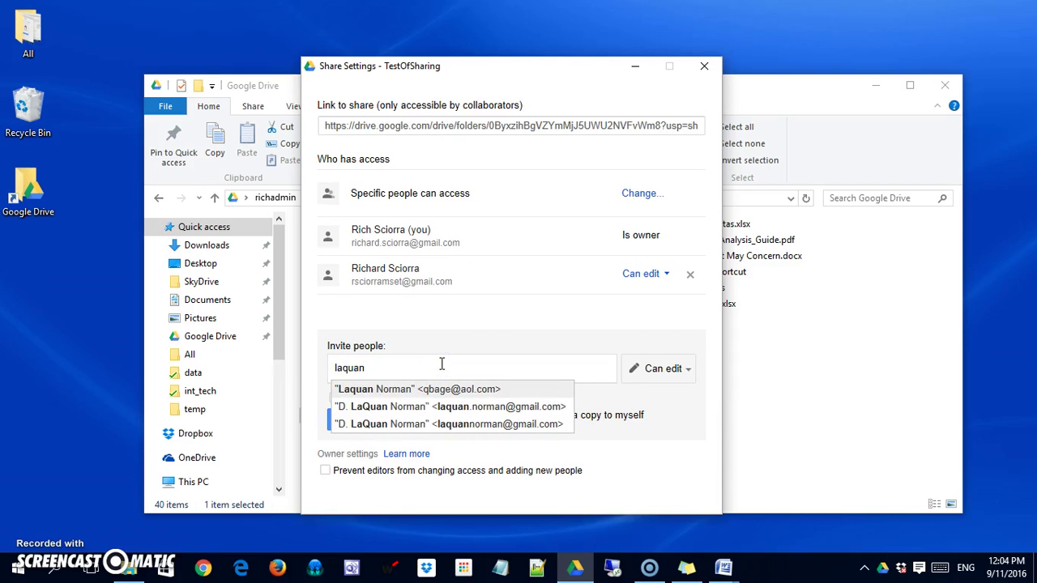
left_click(444, 407)
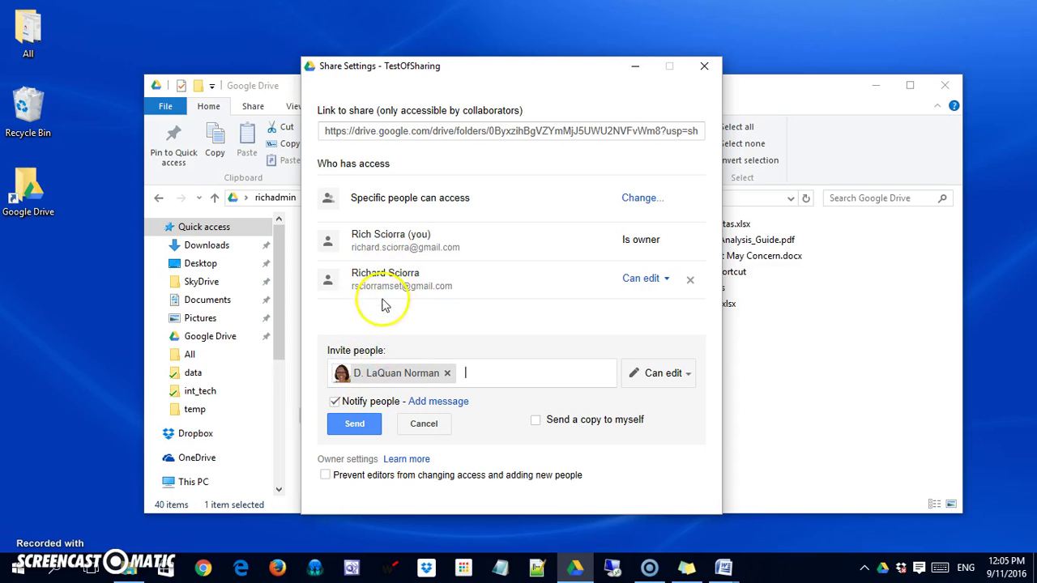
Turn off the email notification and personal message, then send the invitation.
left_click(336, 402)
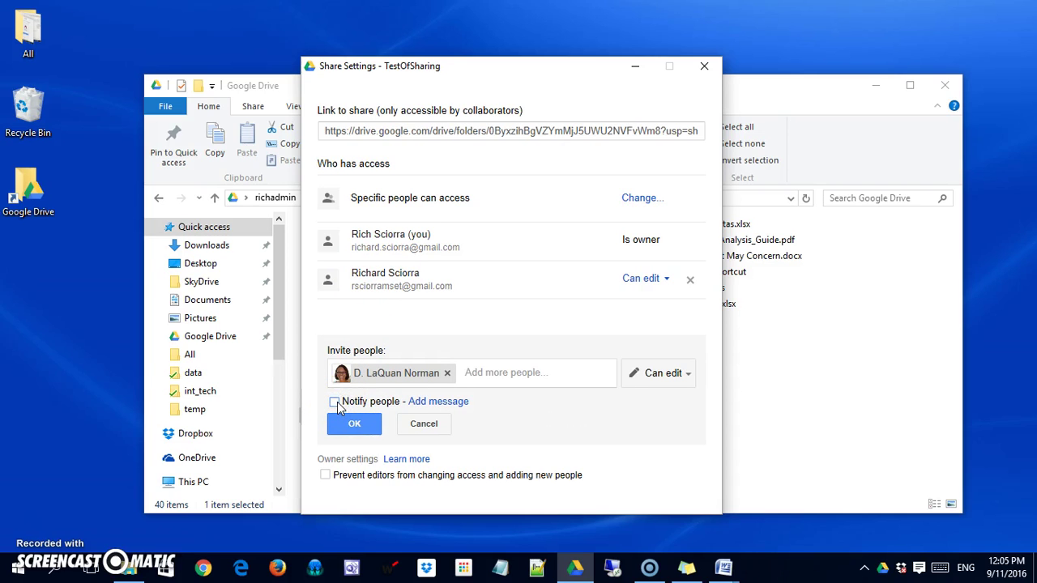
left_click(336, 401)
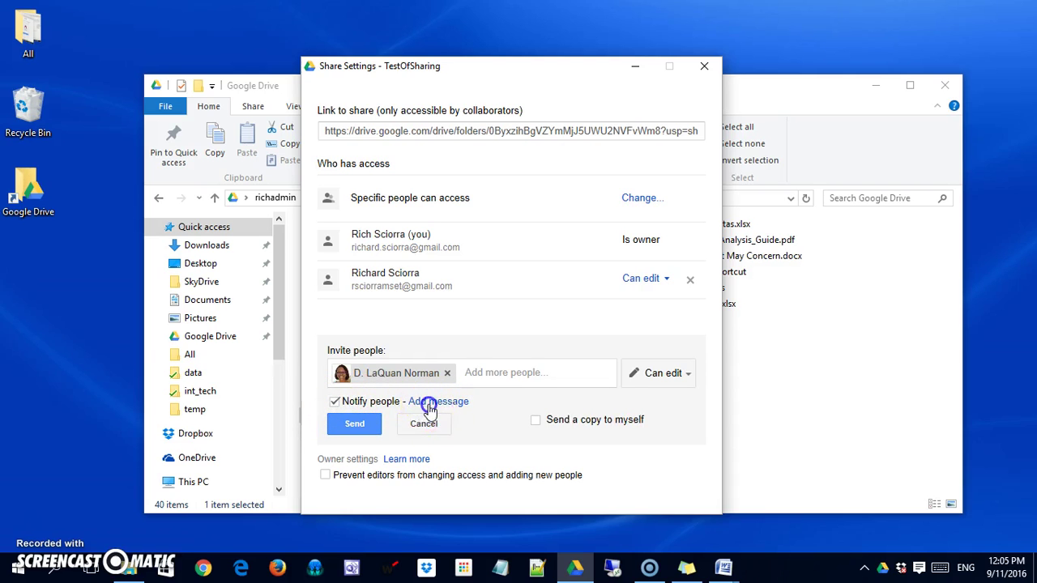
left_click(429, 405)
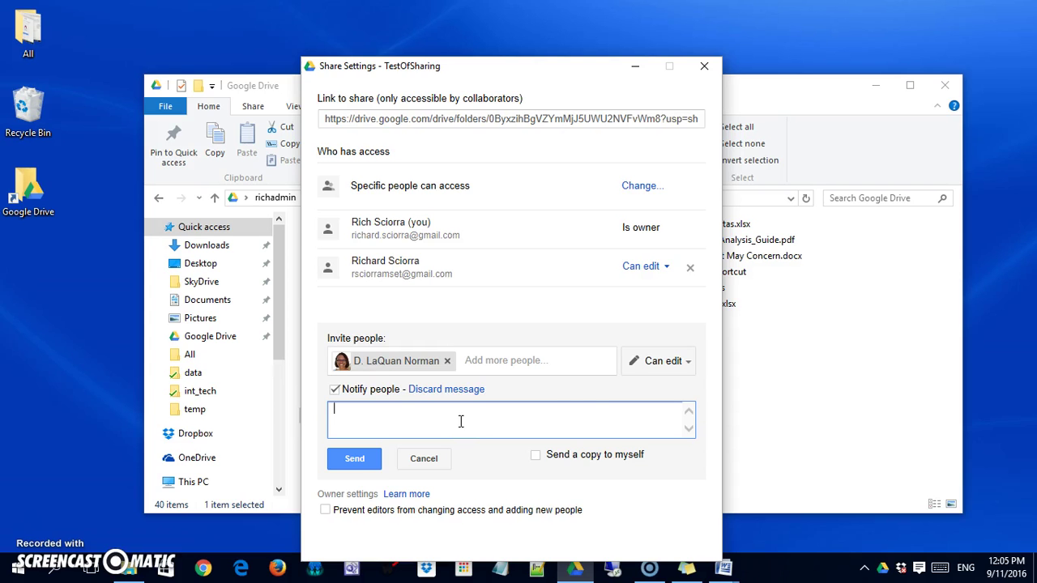
left_click(335, 389)
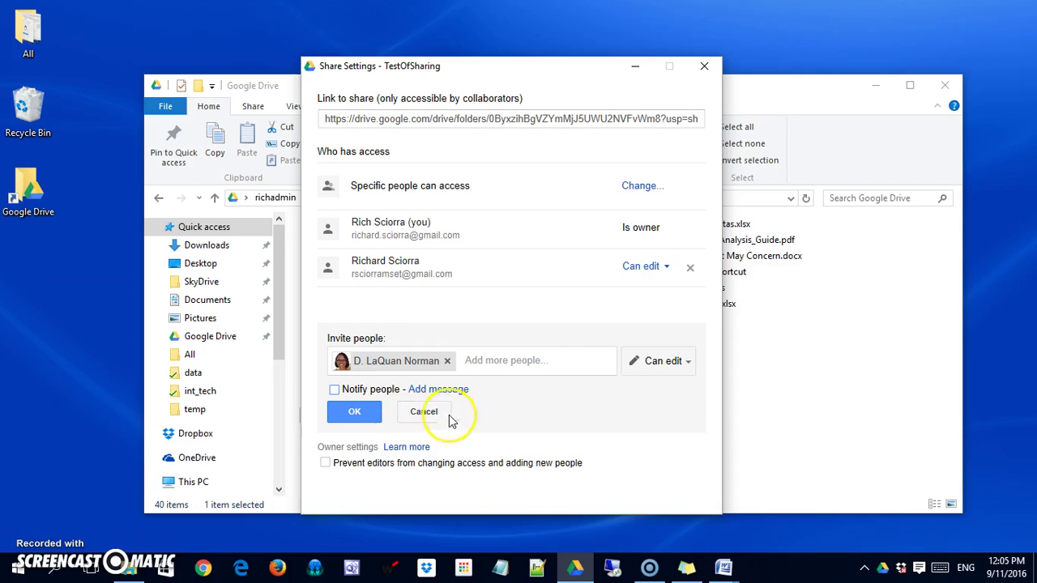
left_click(346, 417)
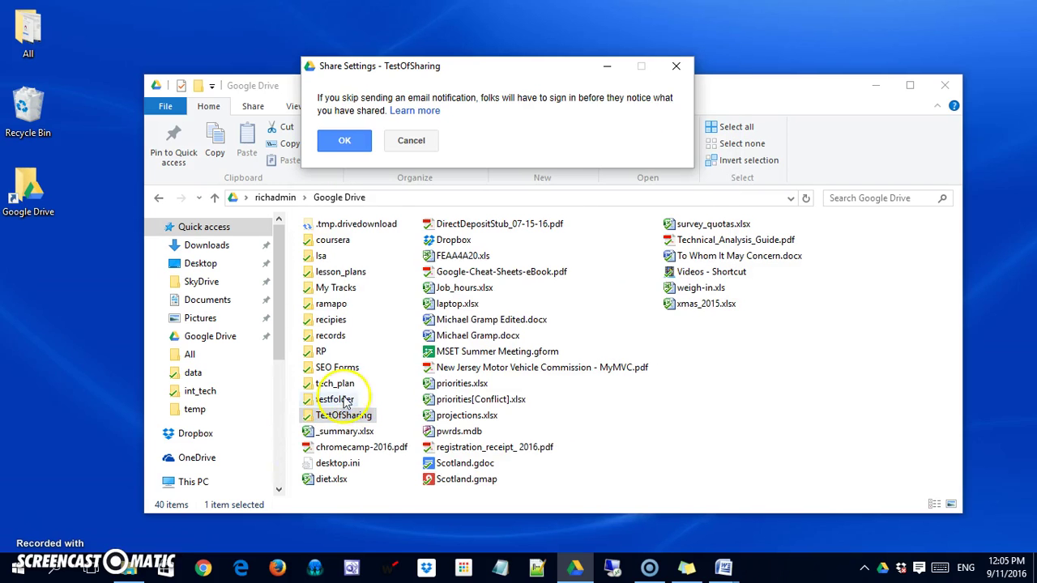
Accept the no-notification warning so the second collaborator is listed as an editor.
left_click(344, 139)
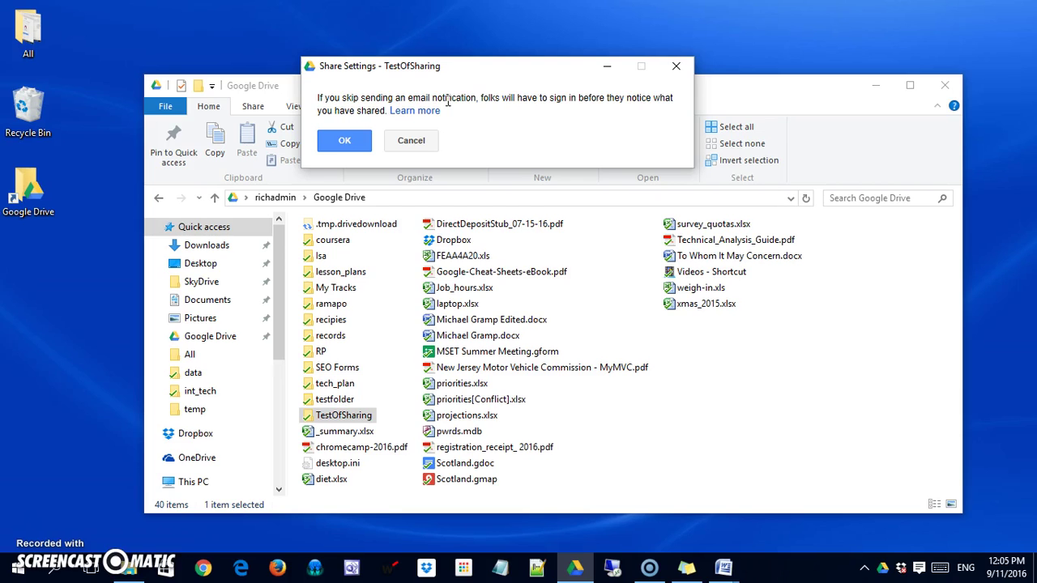
left_click(344, 142)
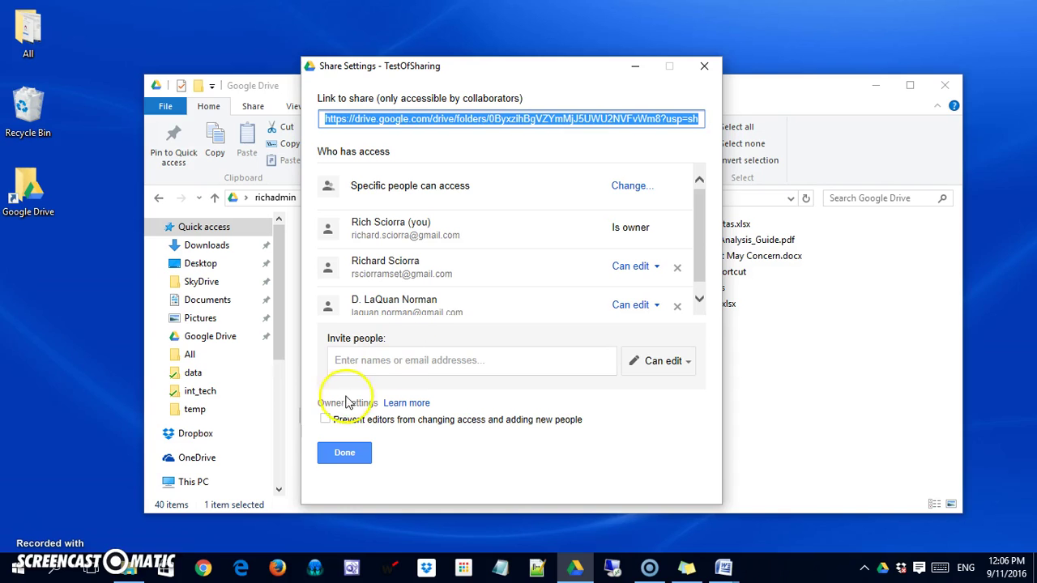
Block editors from changing access or adding people, save, and close the share settings.
left_click(326, 418)
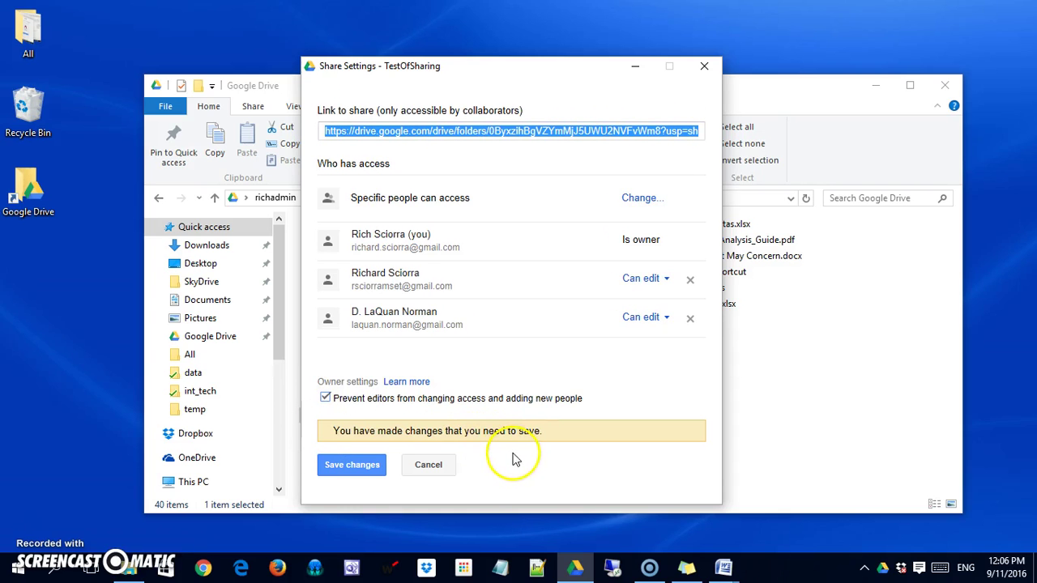
left_click(364, 466)
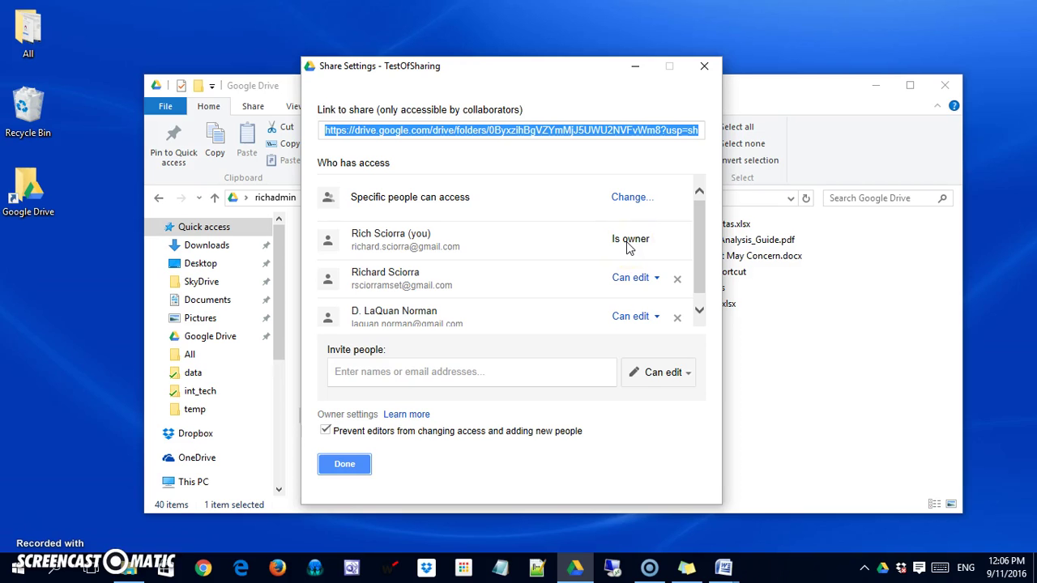
left_click(348, 464)
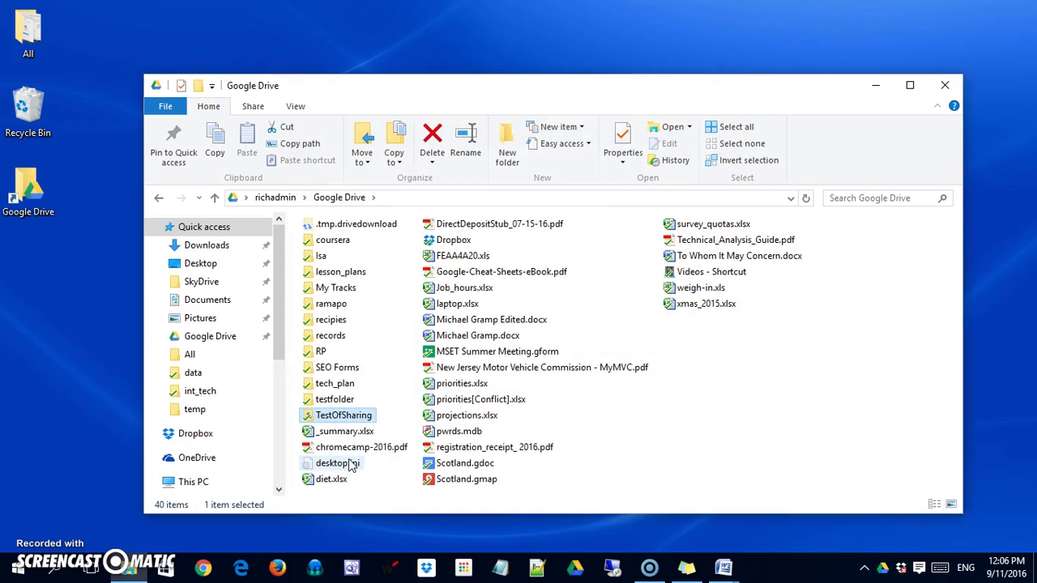
Open TestOfSharing and review test.txt's access list, confirming both editors have edit access.
double_click(343, 415)
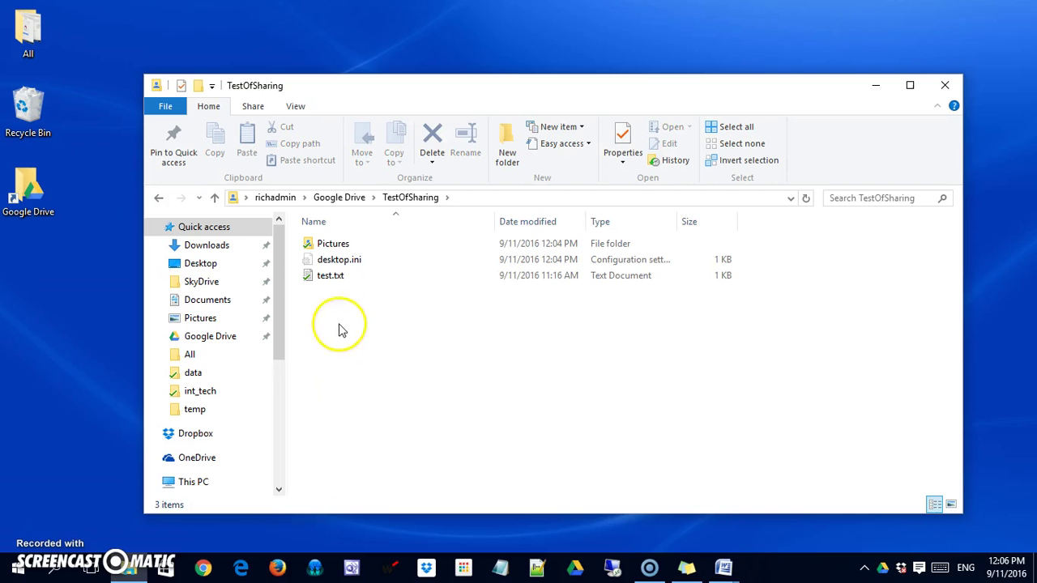
right_click(332, 278)
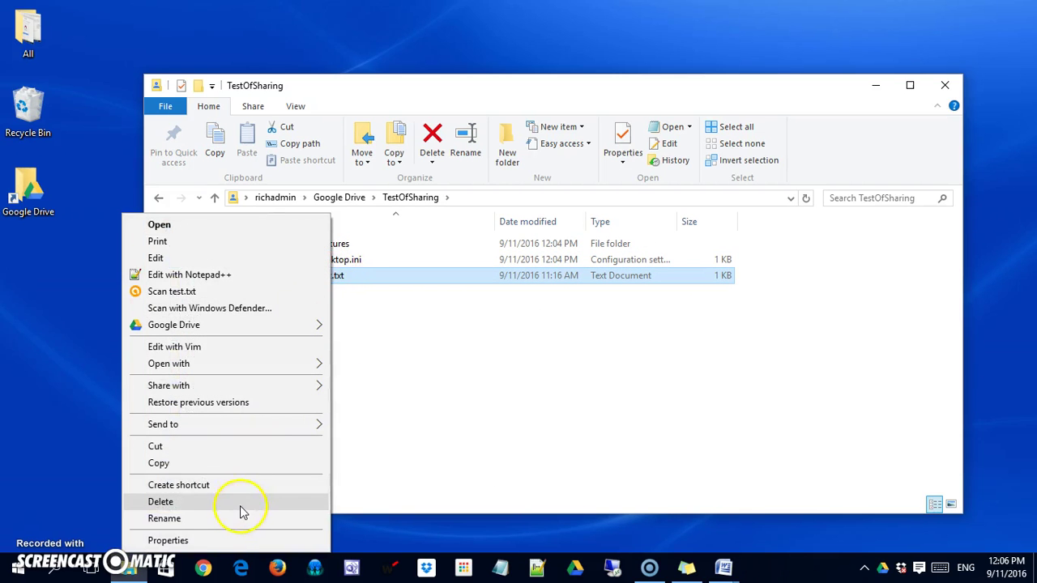
mouse_move(263, 330)
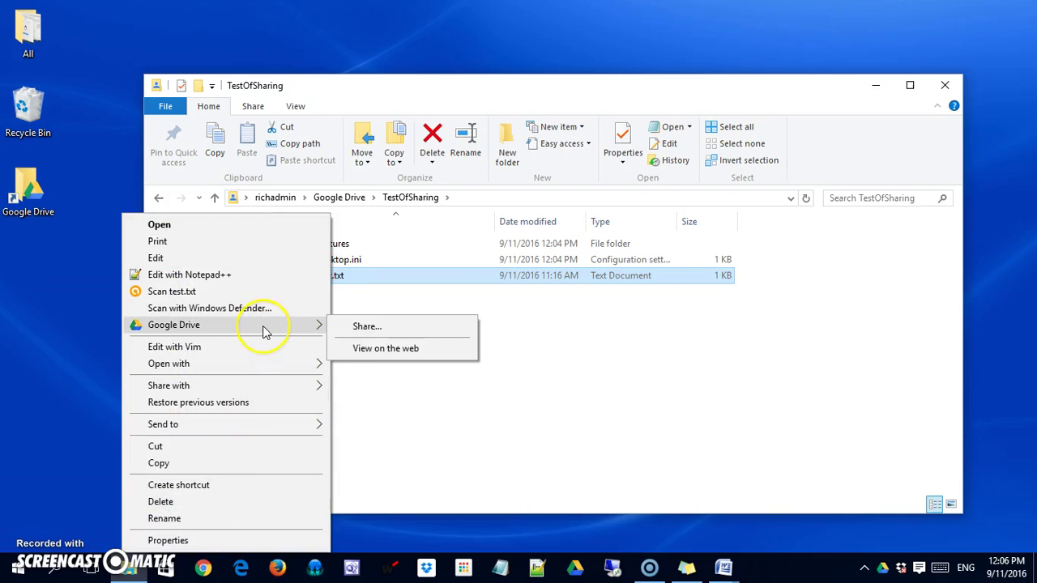
left_click(346, 334)
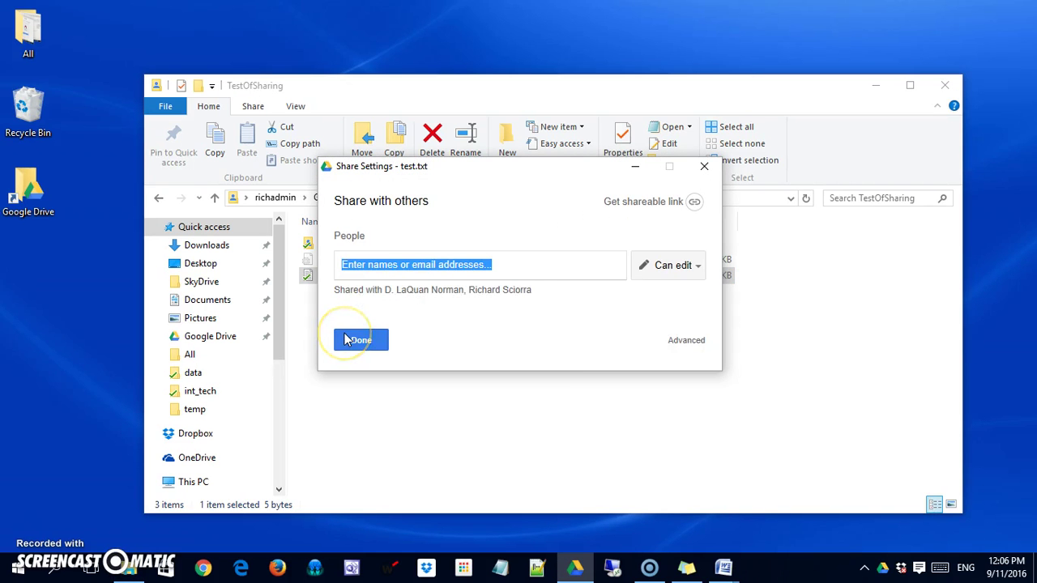
left_click(680, 340)
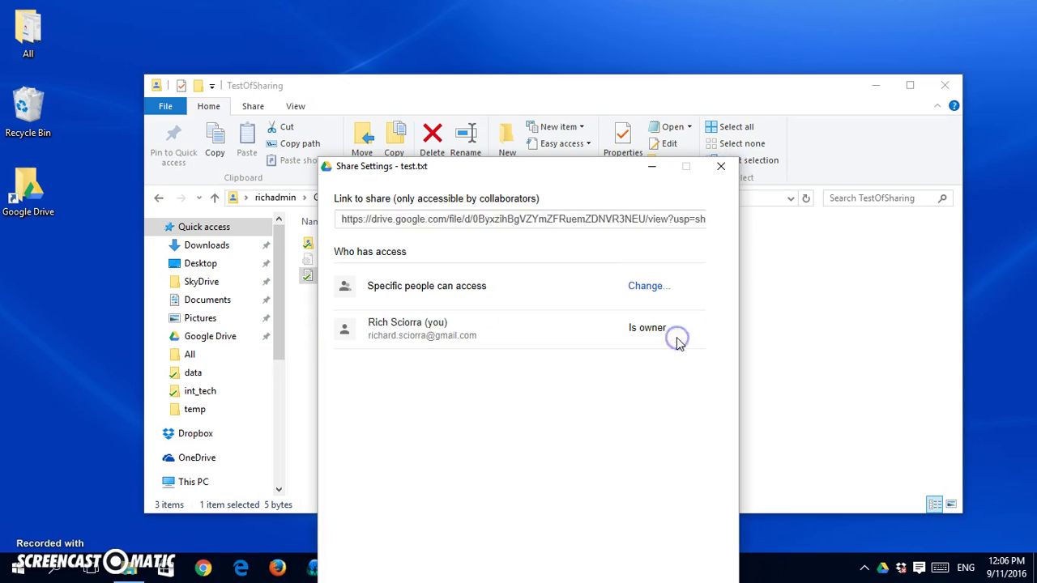
left_click_drag(716, 361, 716, 372)
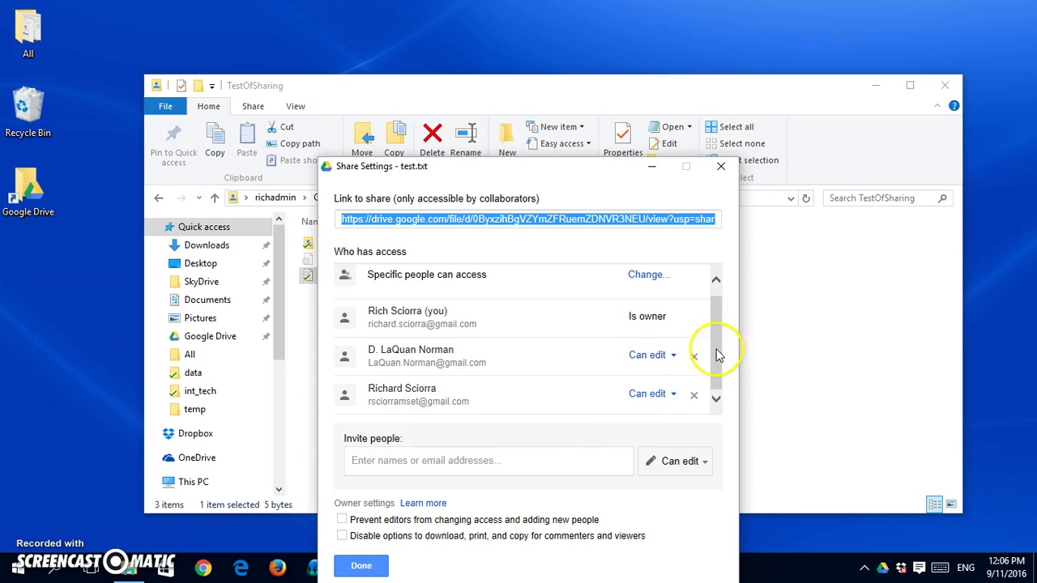
left_click_drag(716, 354, 717, 324)
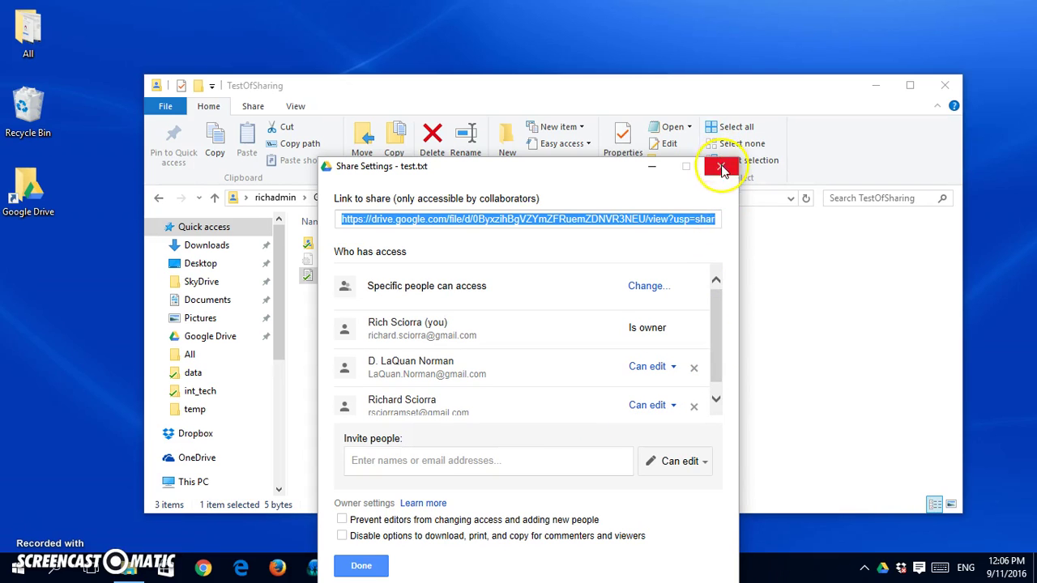
left_click(723, 168)
Open the Pictures subfolder and check gdrive_icon.png's access list showing both editors.
double_click(331, 243)
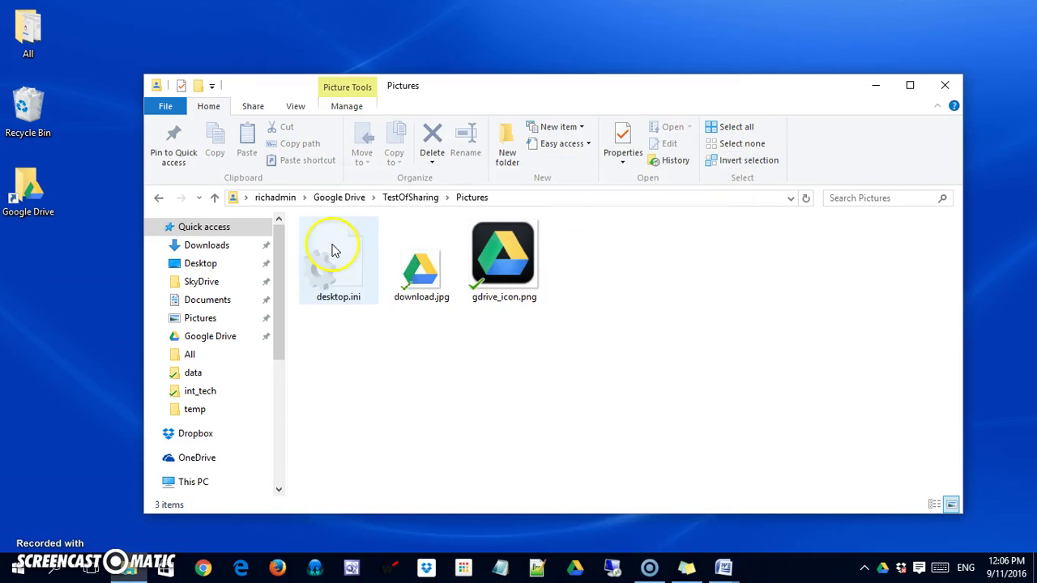
right_click(497, 264)
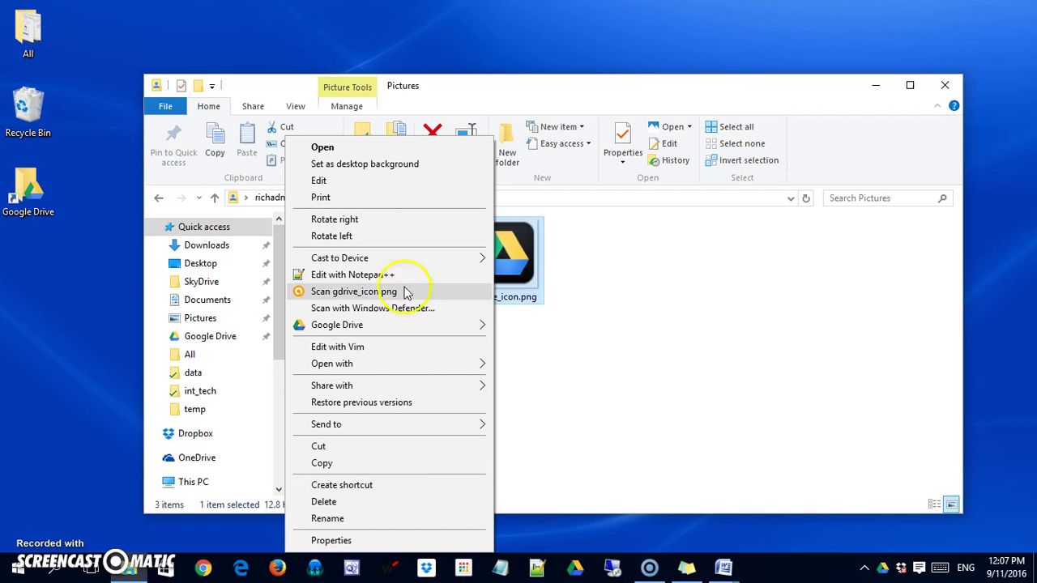
mouse_move(409, 335)
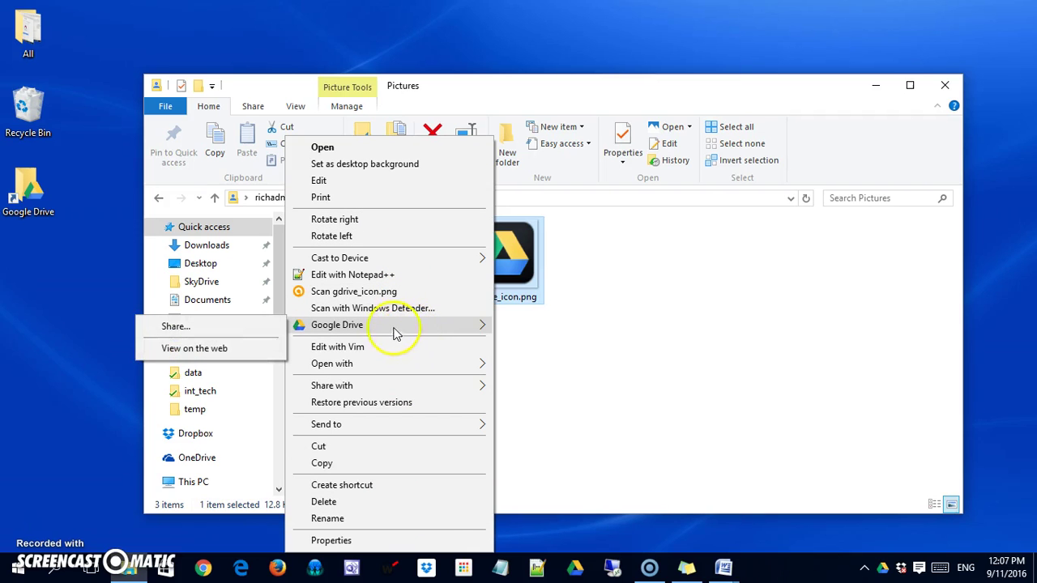
left_click(248, 326)
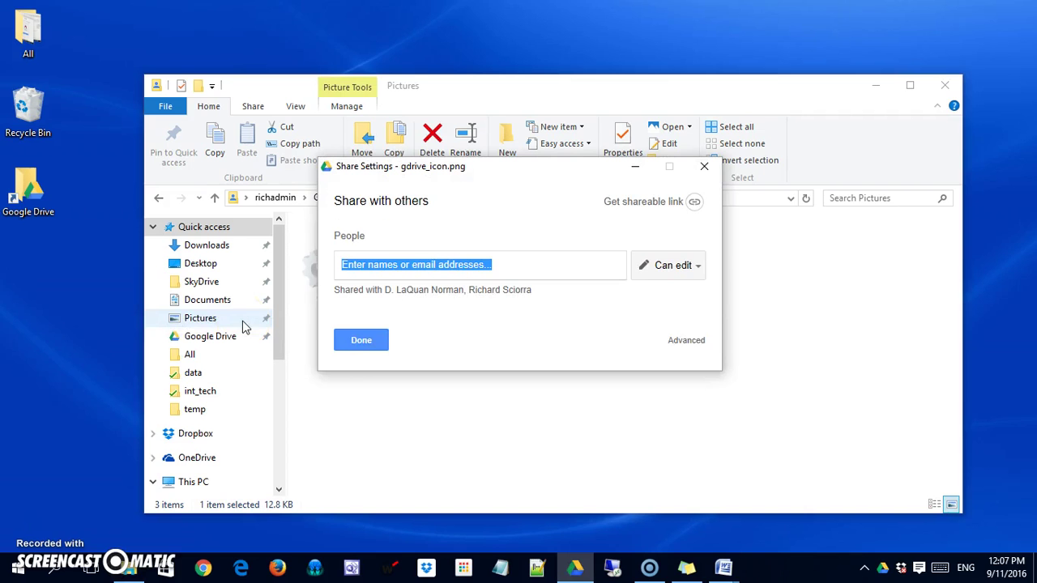
left_click(690, 342)
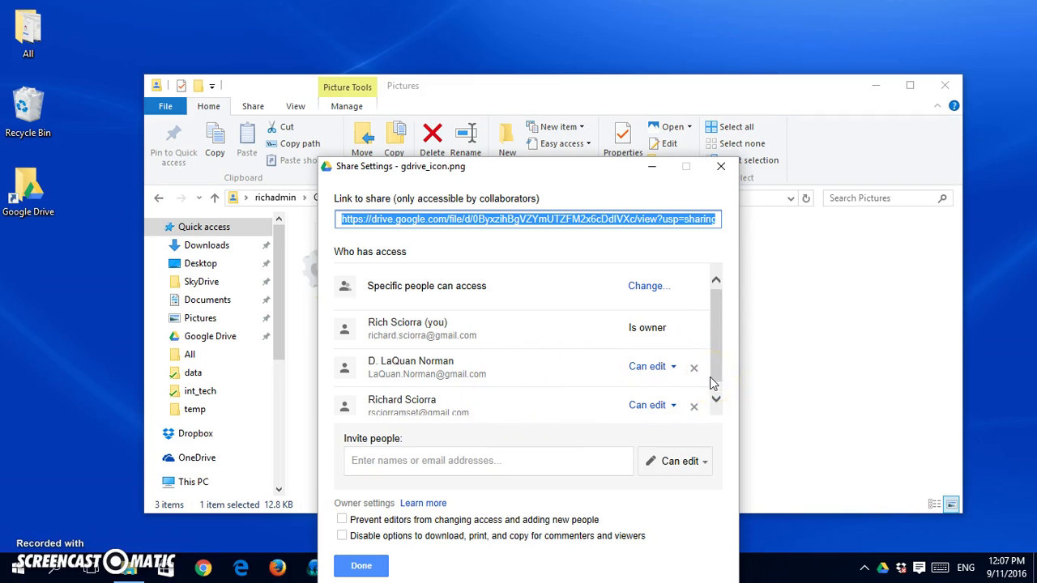
left_click(720, 166)
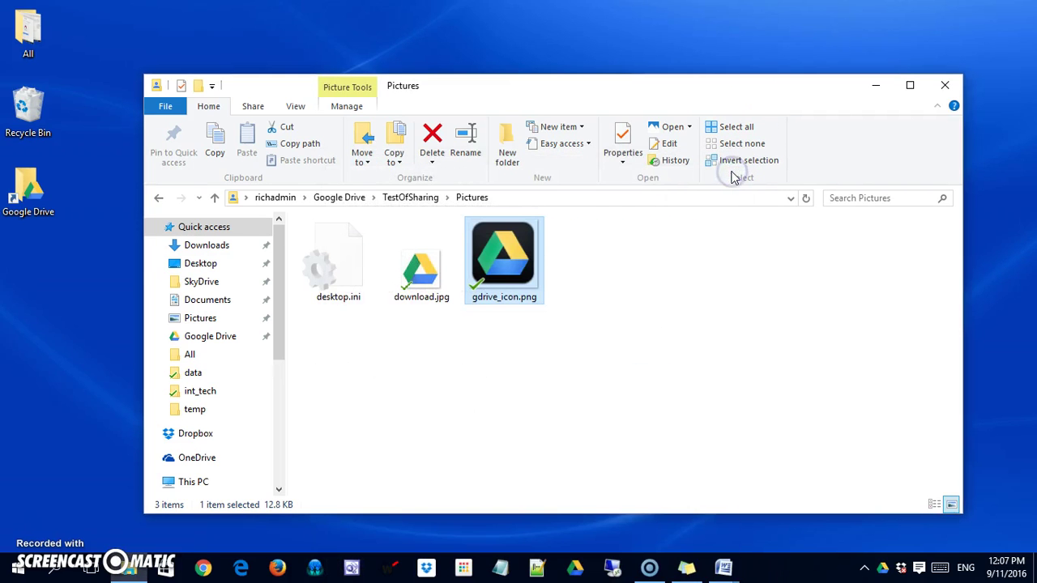
Delete desktop.ini from both Pictures and TestOfSharing, then close File Explorer.
left_click(342, 277)
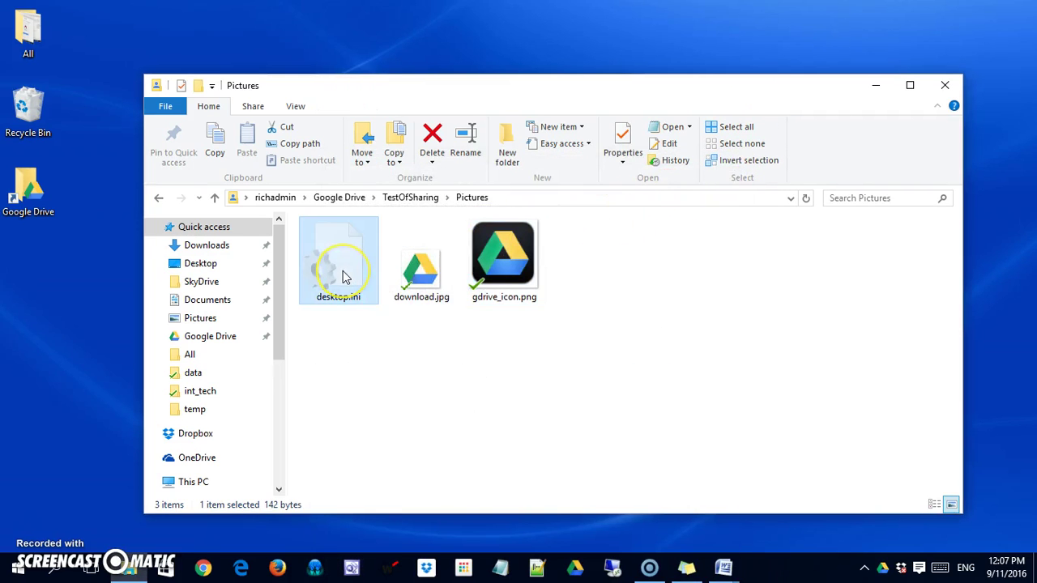
key("Delete")
left_click(594, 349)
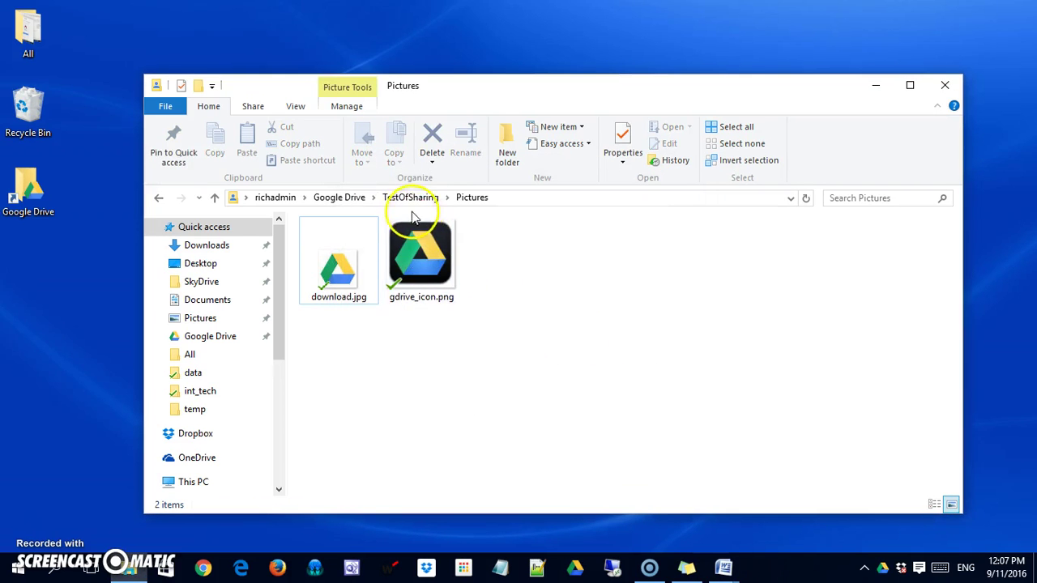
left_click(407, 199)
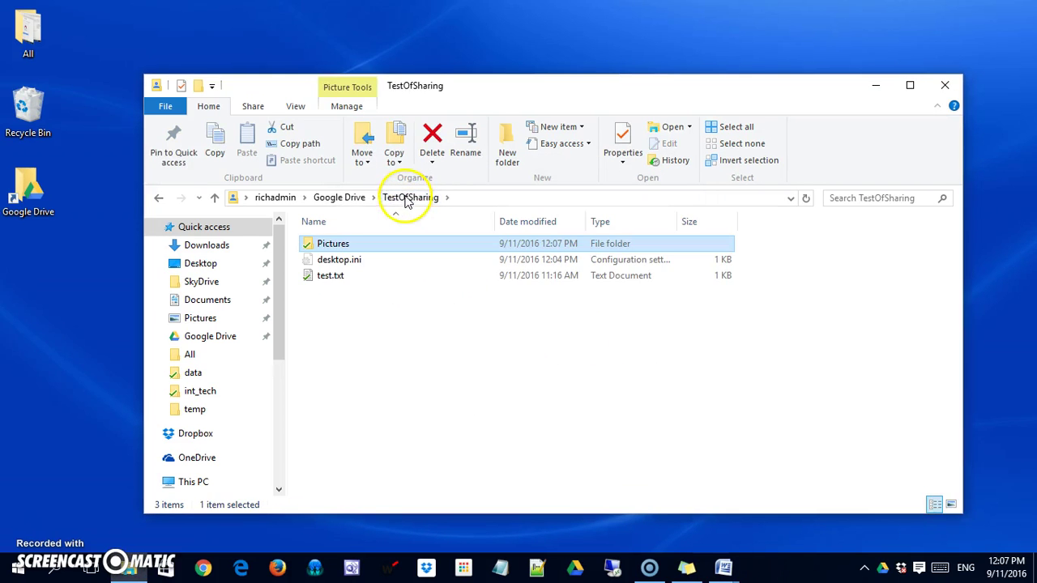
left_click(356, 261)
key("Delete")
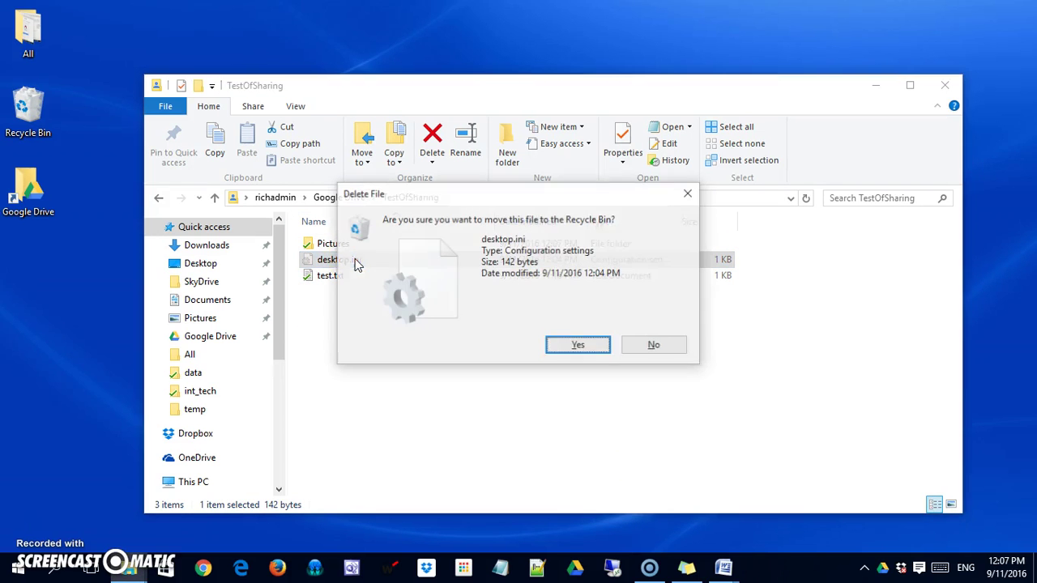
left_click(567, 347)
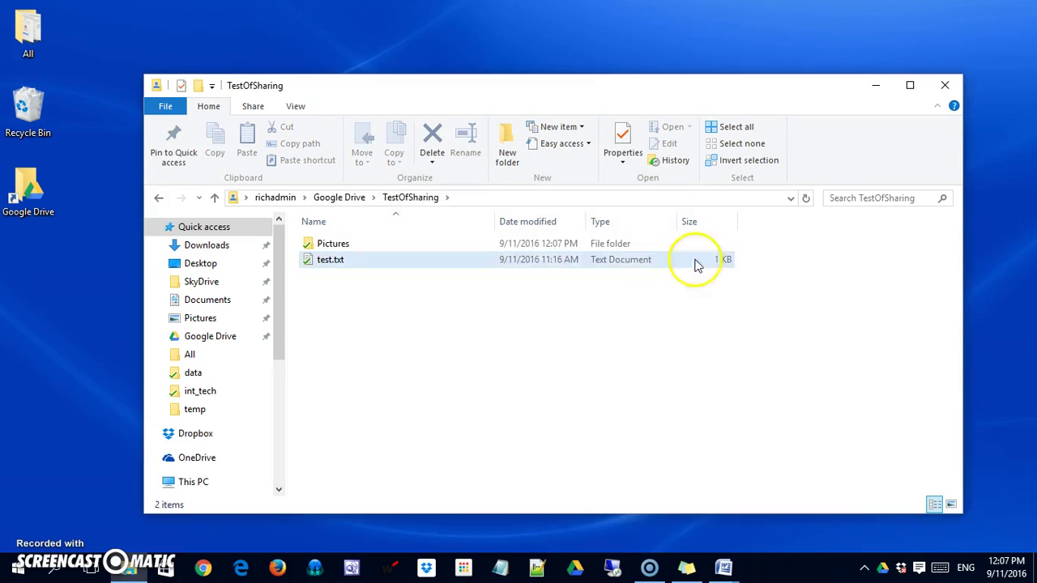
left_click(944, 85)
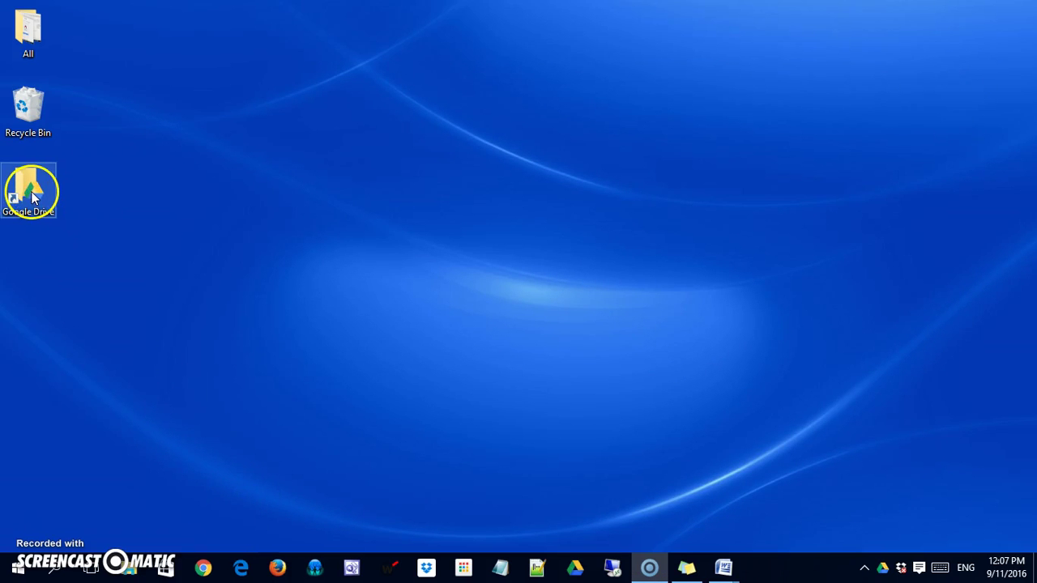
Launch Google Drive on the web from the desktop Google Drive shortcut's menu.
right_click(29, 192)
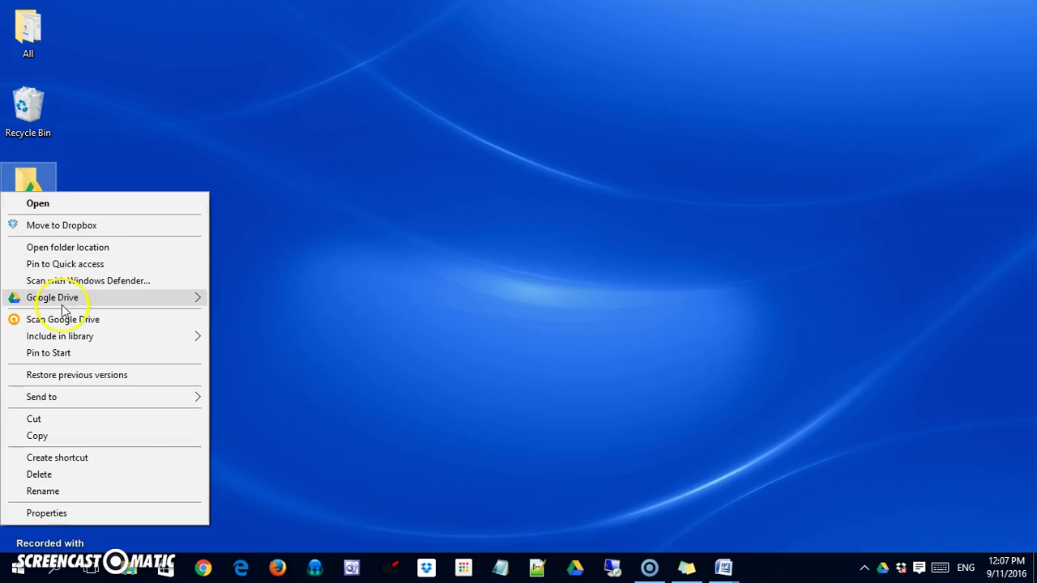
mouse_move(36, 300)
left_click(258, 298)
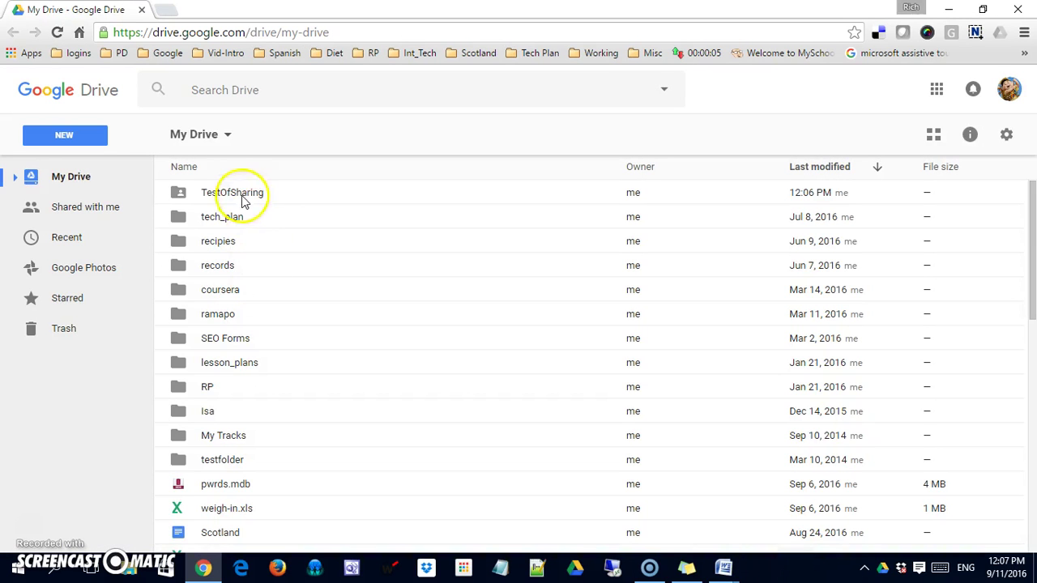
On the web, open TestOfSharing > Pictures and review gdrive_icon.png's advanced sharing settings.
double_click(229, 194)
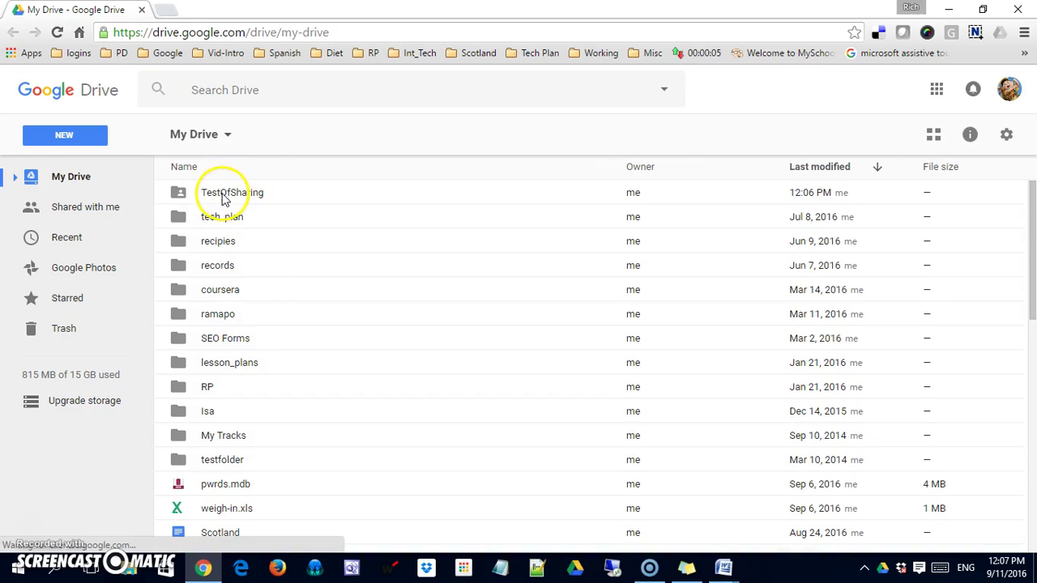
double_click(225, 198)
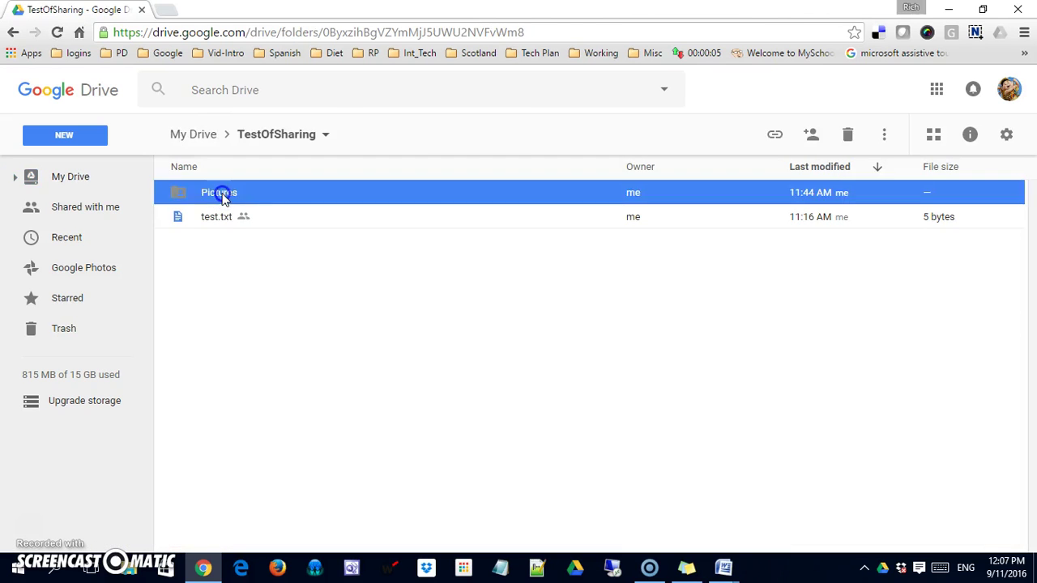
right_click(225, 198)
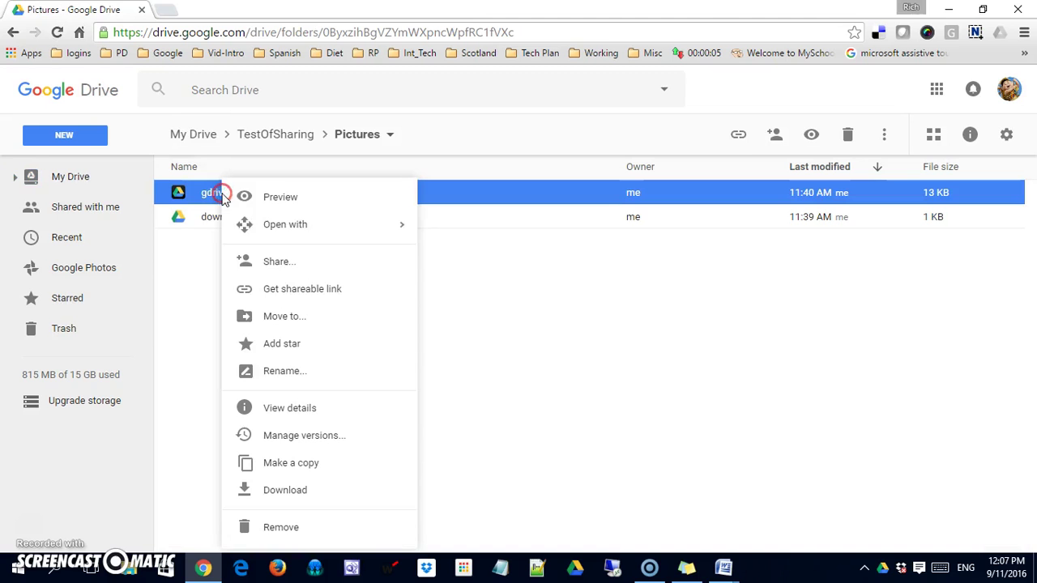
left_click(291, 267)
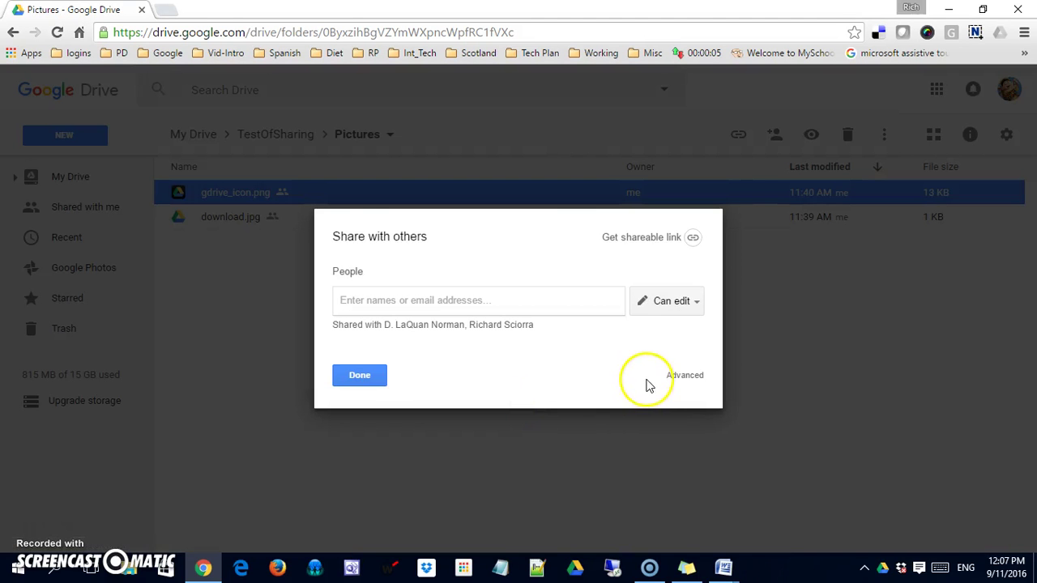
left_click(684, 375)
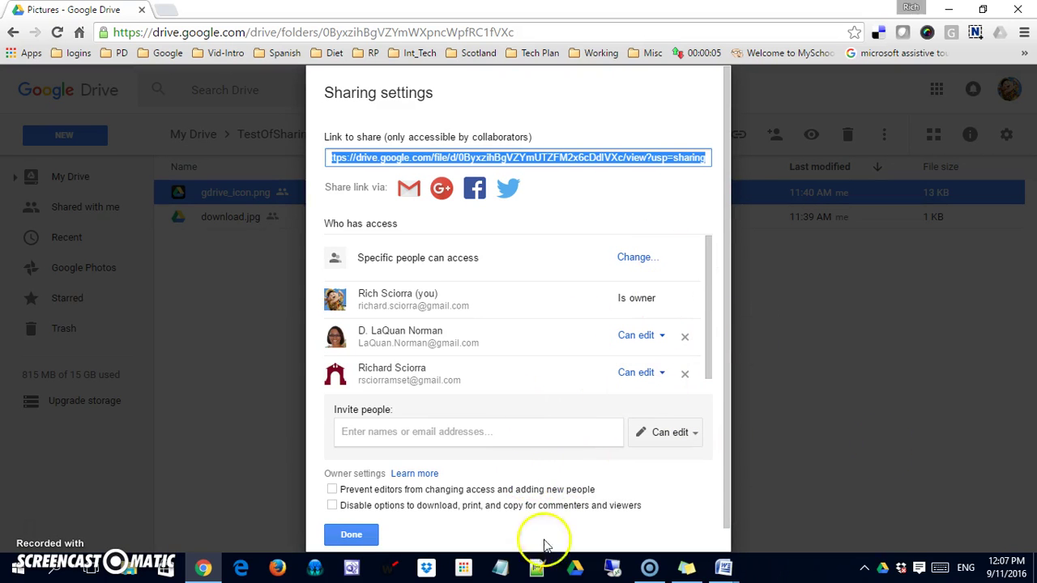
left_click(351, 535)
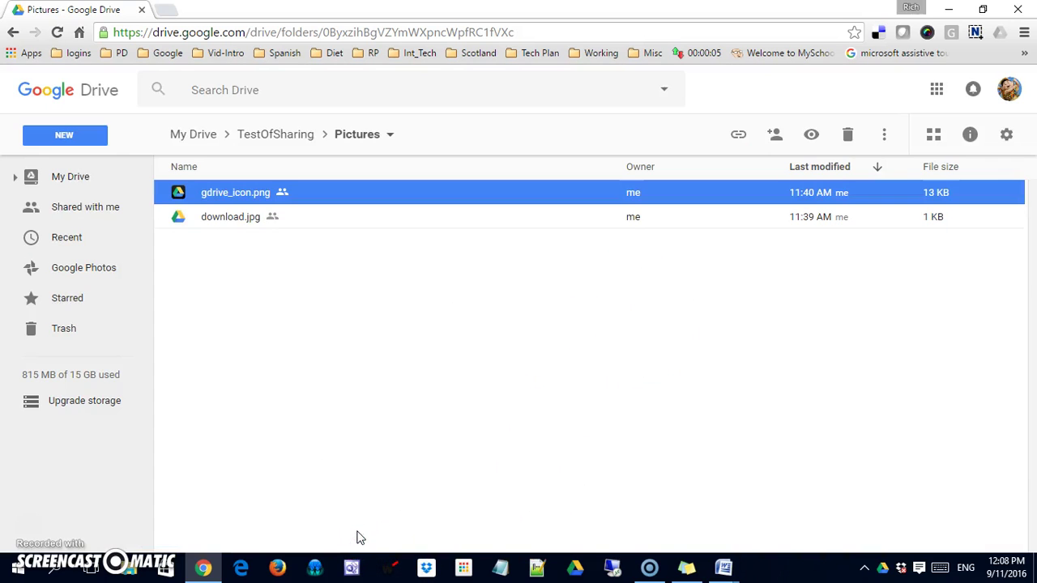
Review the Pictures folder's advanced sharing settings, then return to the top-level My Drive list.
left_click(281, 136)
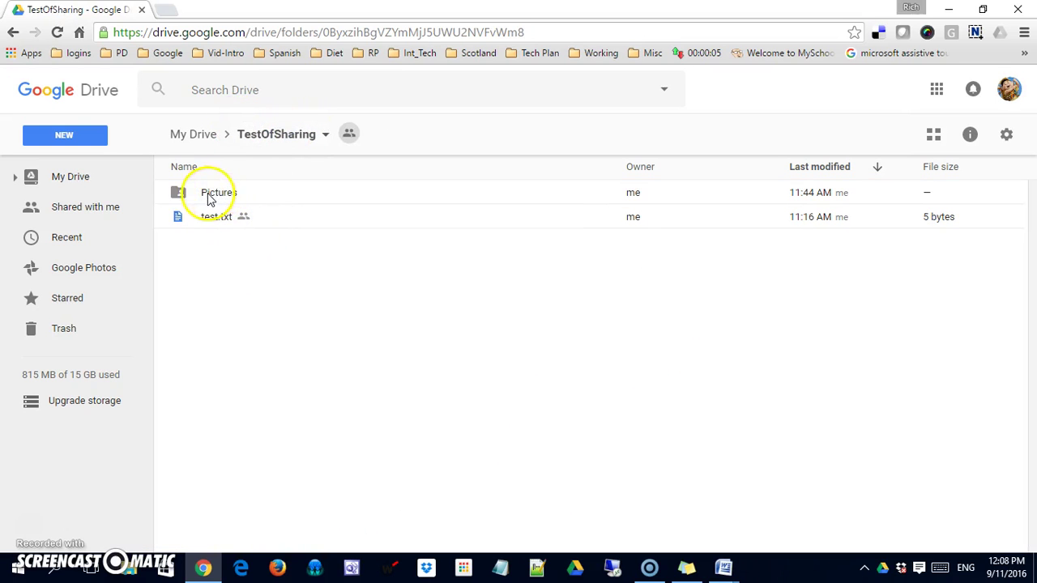
right_click(209, 196)
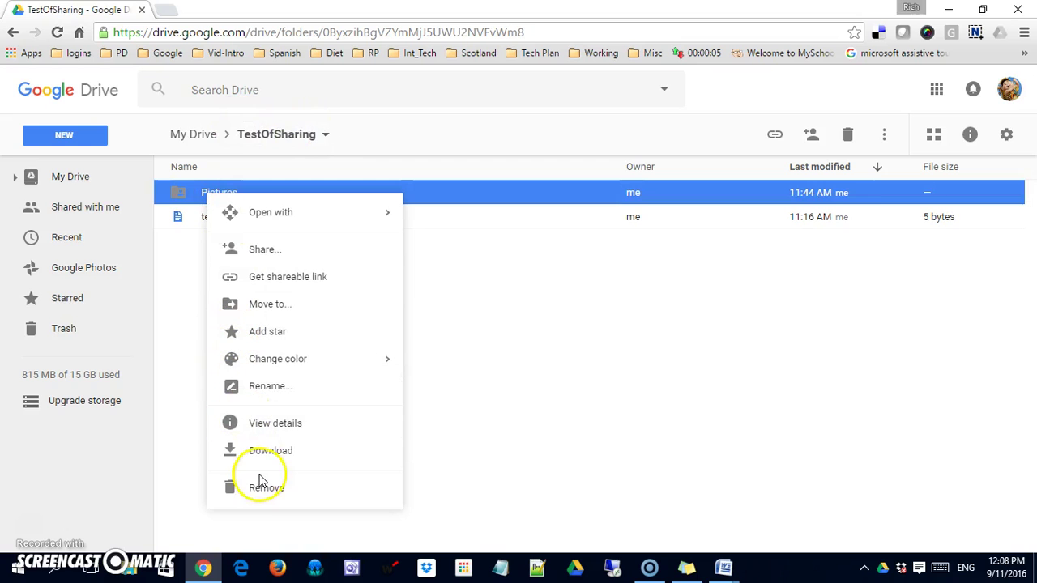
left_click(301, 249)
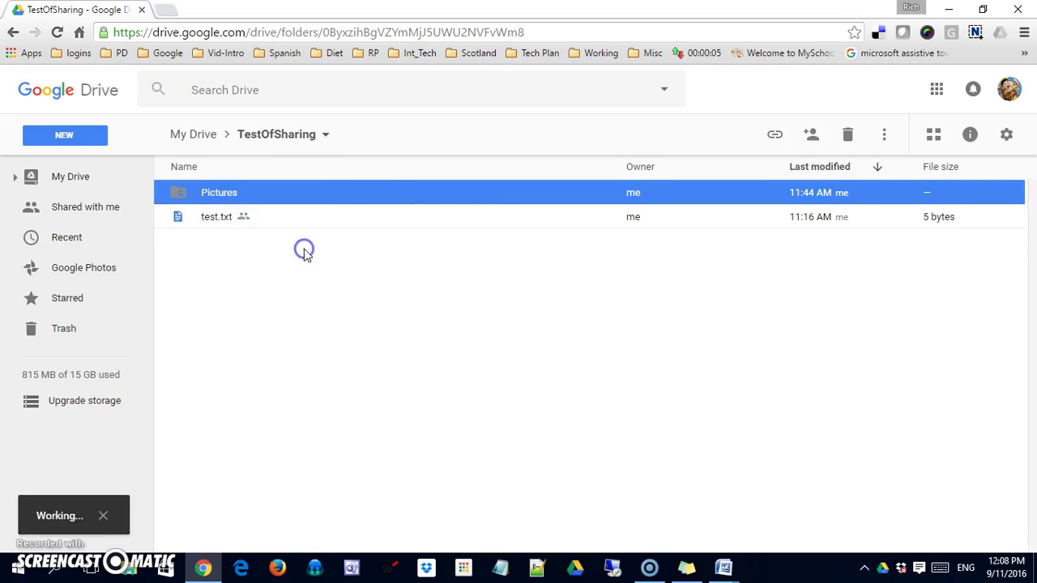
left_click(684, 376)
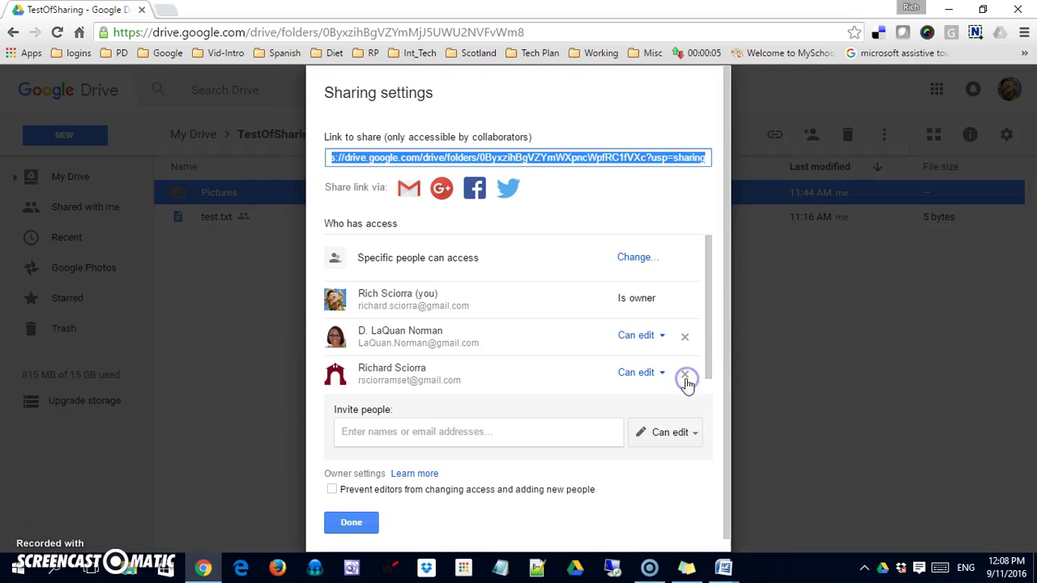
left_click_drag(710, 348, 696, 298)
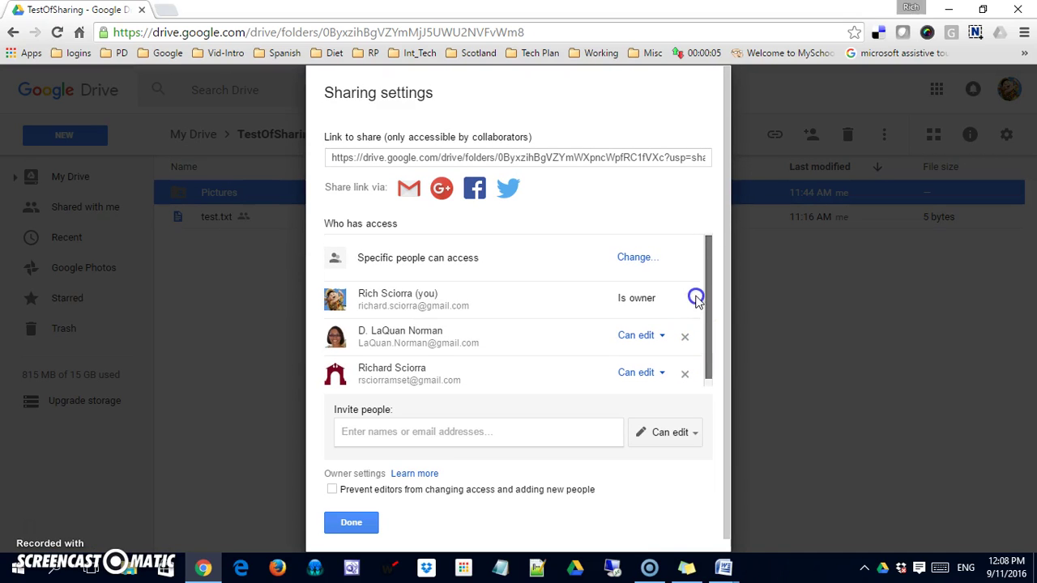
left_click(362, 523)
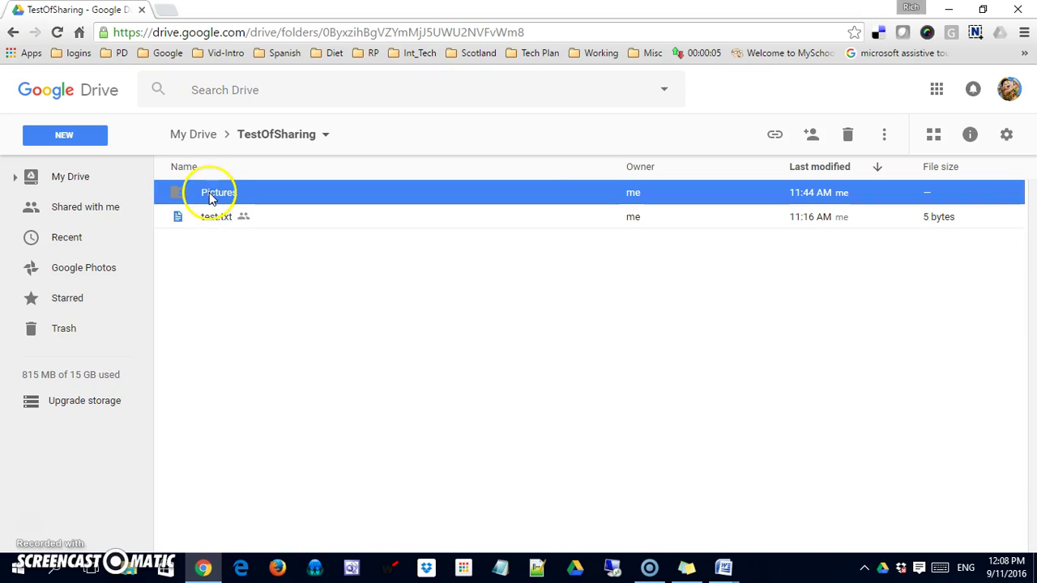
left_click(193, 134)
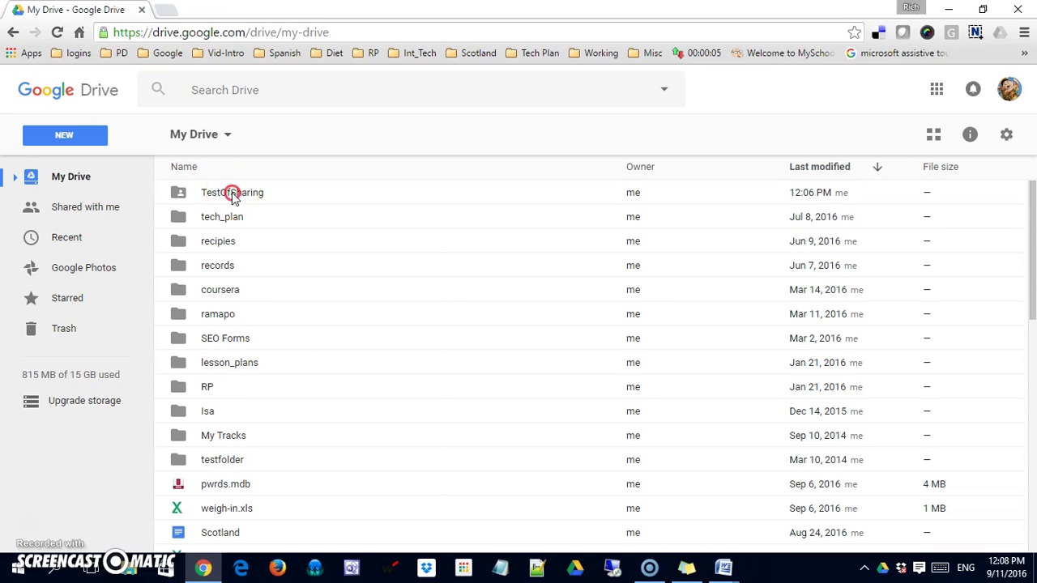
In TestOfSharing's advanced sharing, change the first collaborator from edit to Can view and save.
right_click(232, 194)
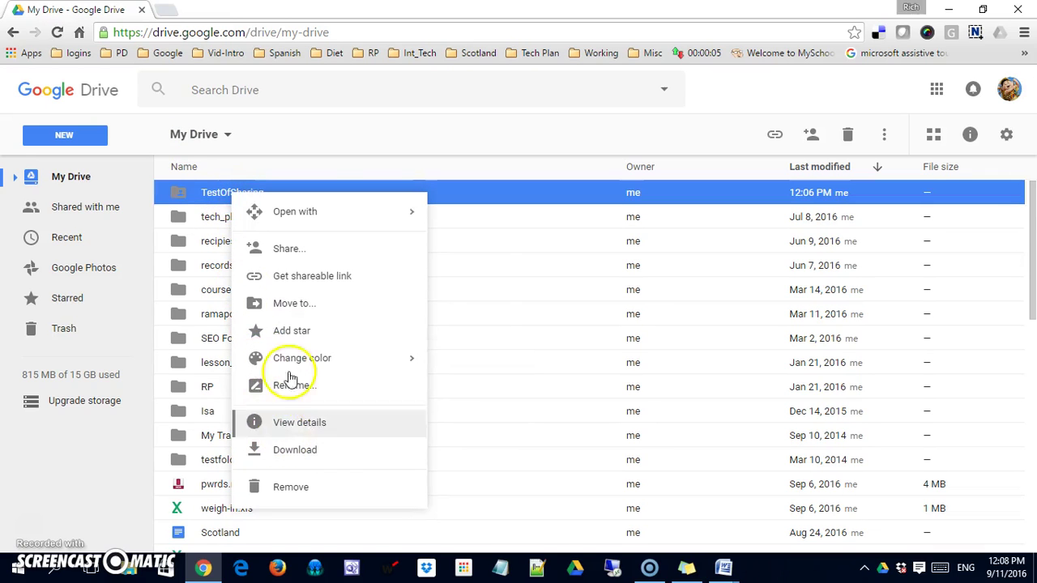
left_click(321, 259)
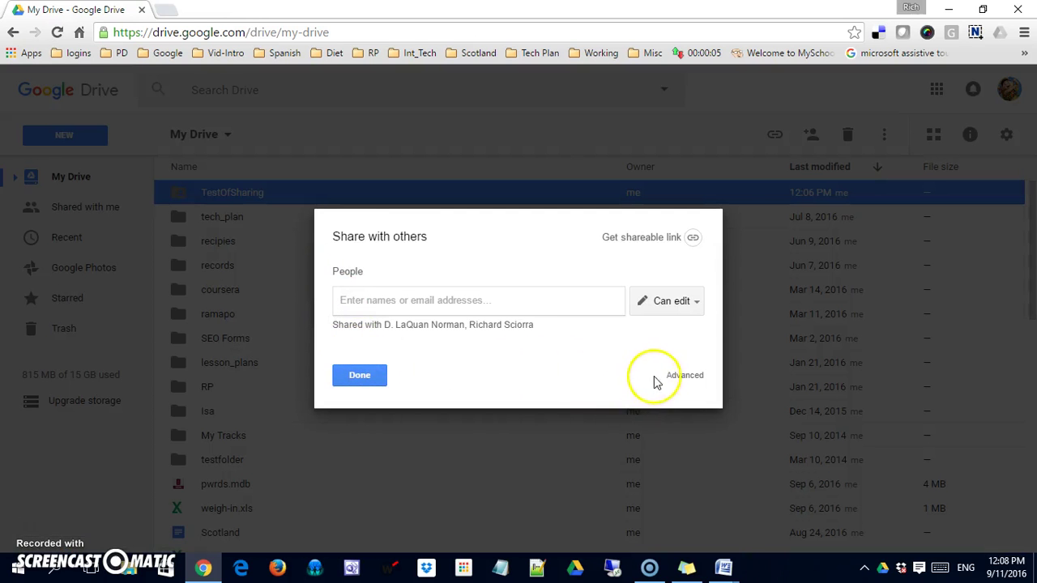
left_click(671, 376)
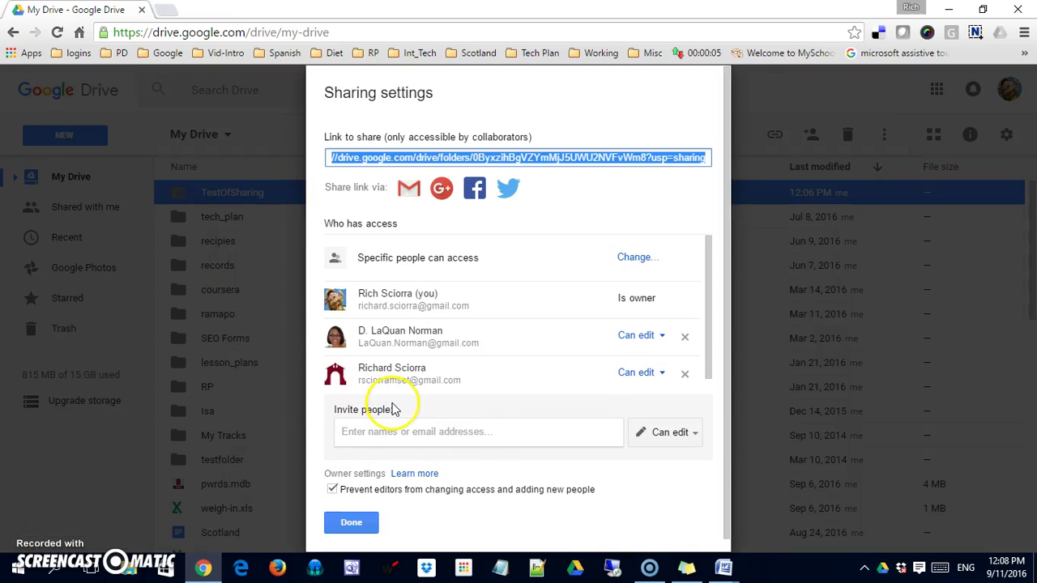
left_click(662, 337)
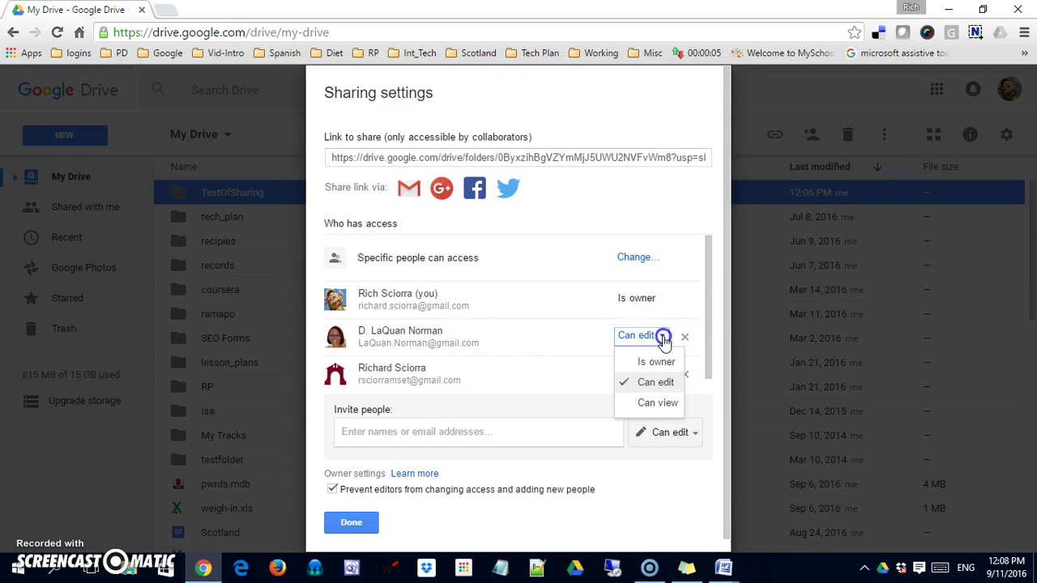
left_click(650, 403)
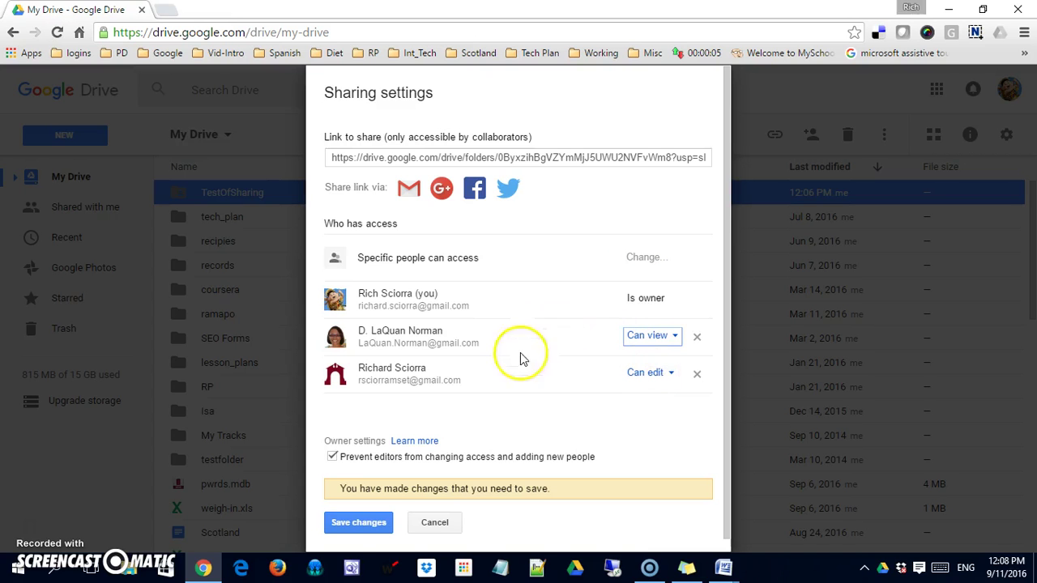
left_click(369, 525)
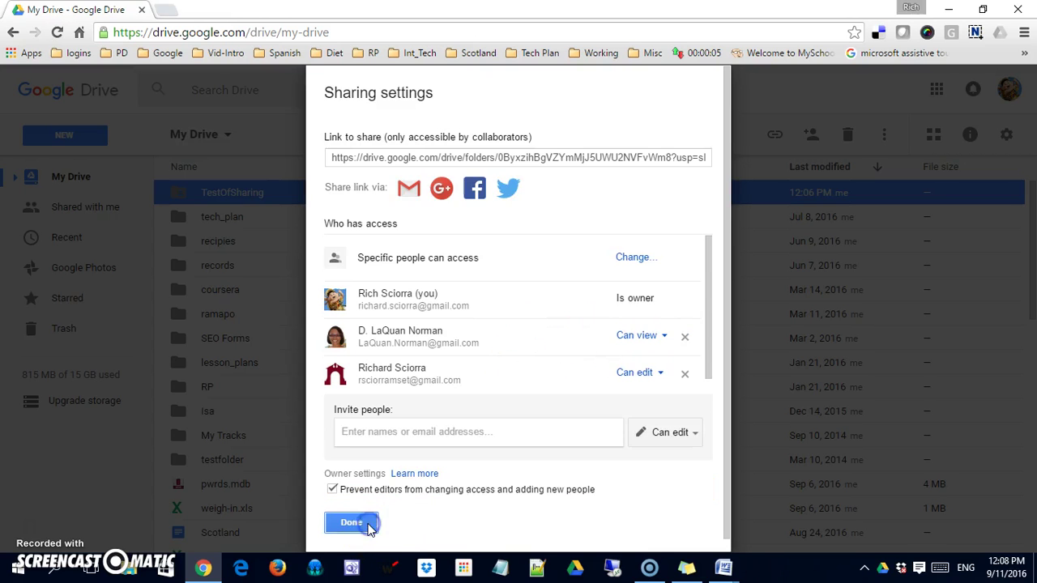
left_click(351, 523)
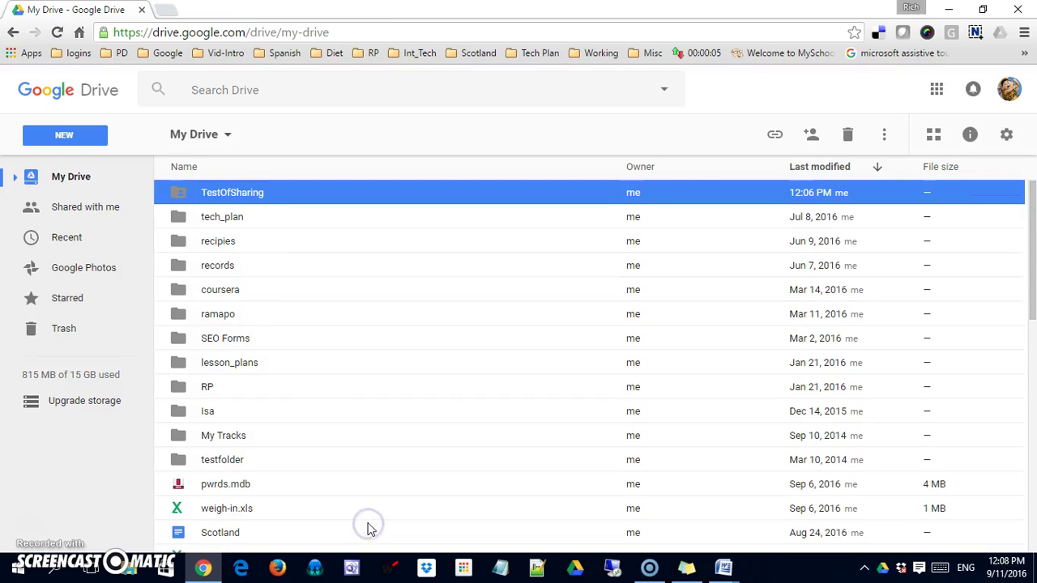
Open TestOfSharing > Pictures and view gdrive_icon.png's advanced sharing settings.
double_click(230, 202)
double_click(212, 198)
right_click(213, 201)
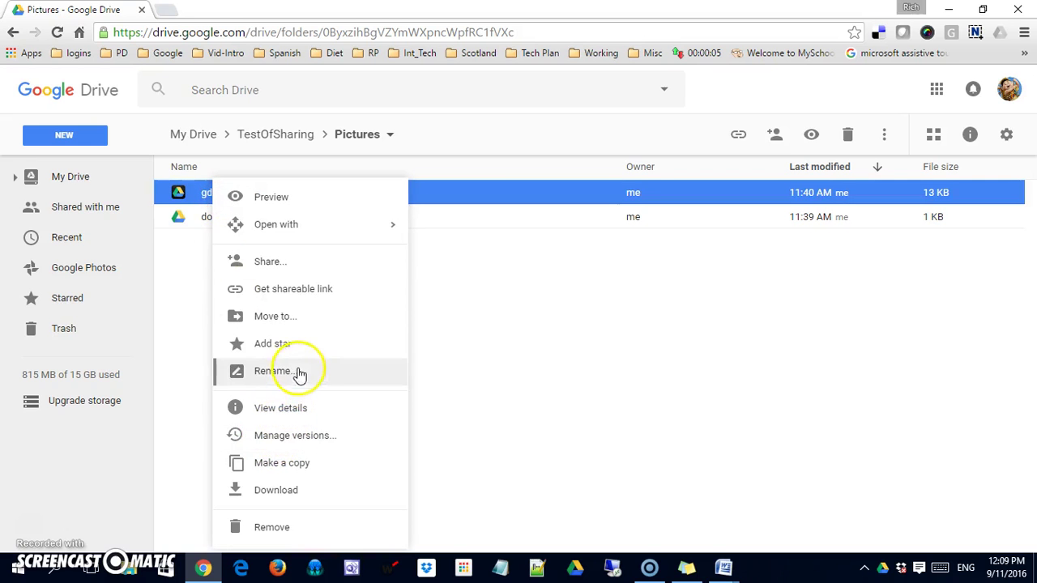
left_click(308, 264)
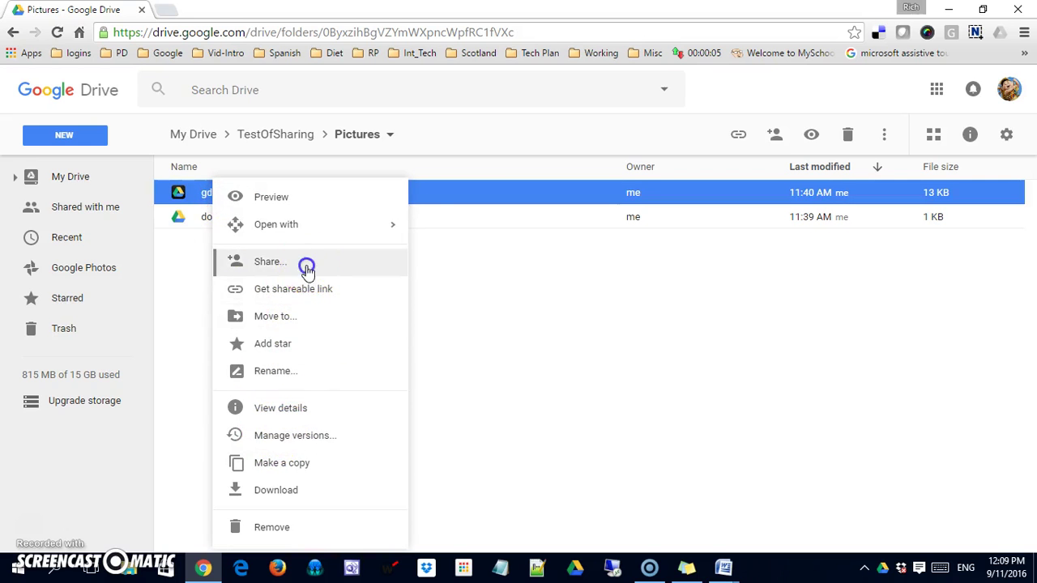
left_click(684, 375)
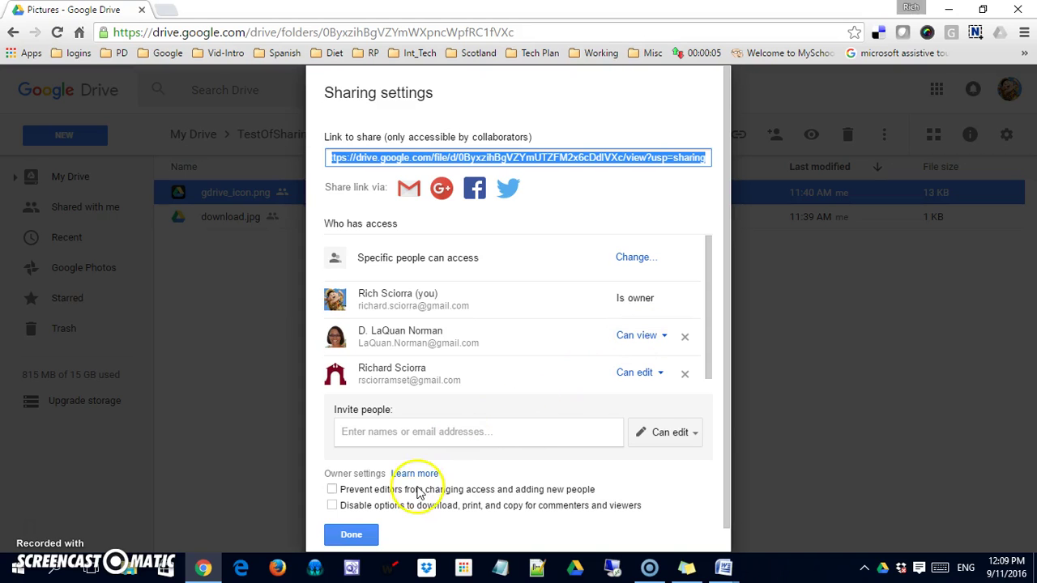
Close gdrive_icon.png's sharing settings and reopen Pictures from the TestOfSharing folder.
left_click(344, 532)
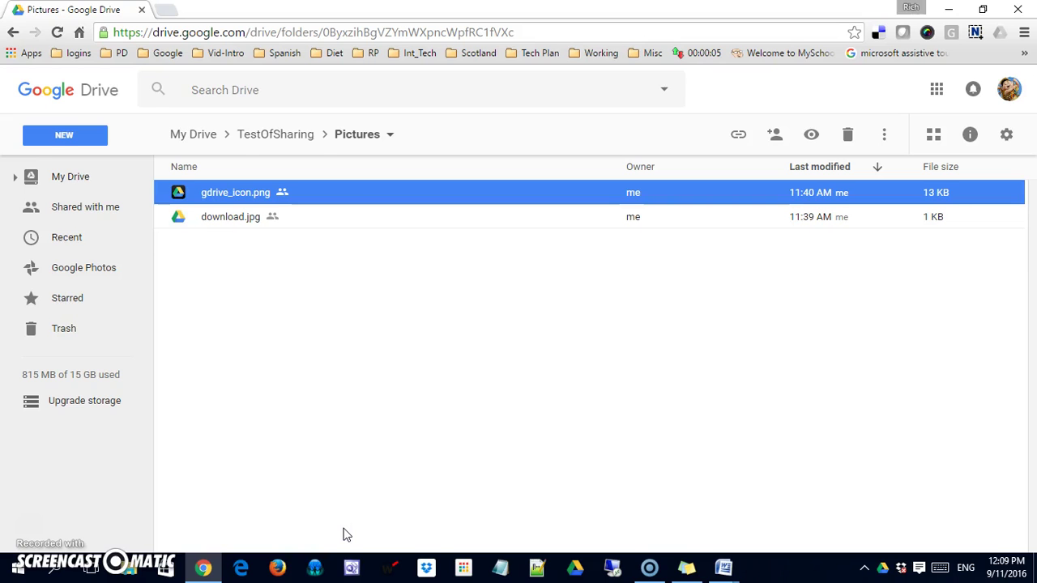
left_click(271, 136)
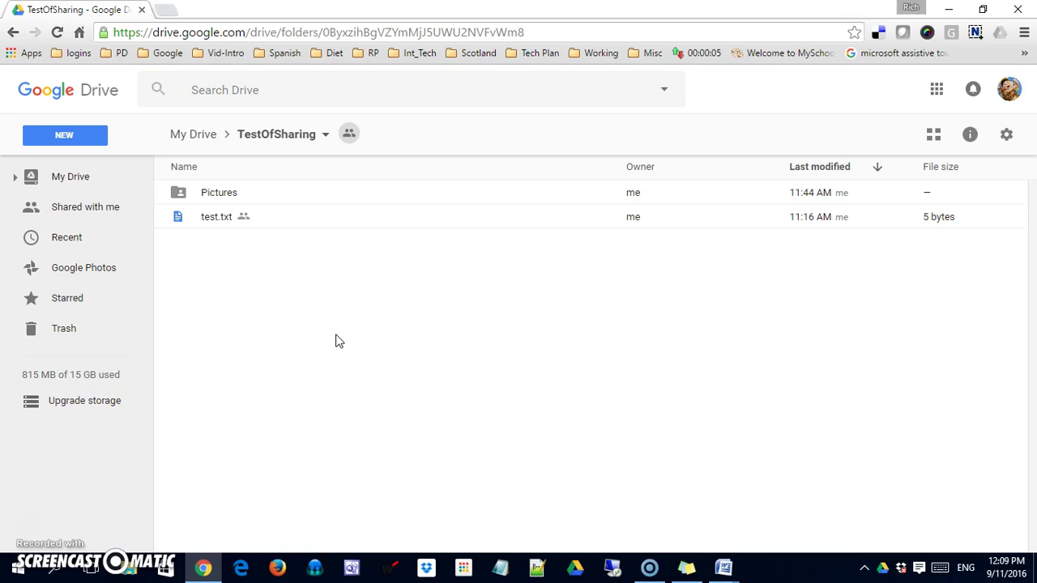
double_click(224, 194)
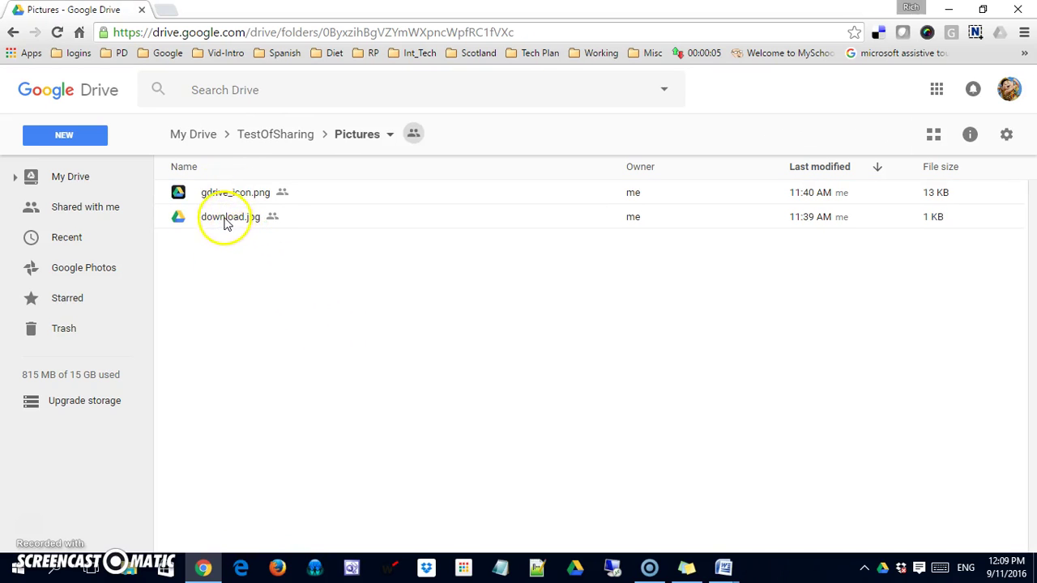
Change download.jpg's editing collaborator to Can view so both collaborators are view-only, and save.
left_click(227, 222)
right_click(226, 223)
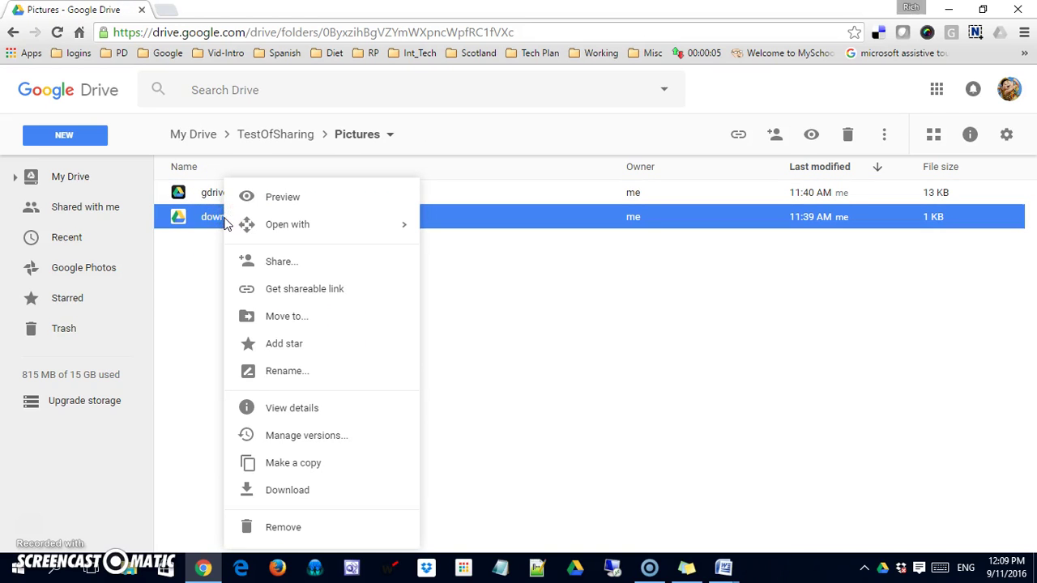
left_click(201, 241)
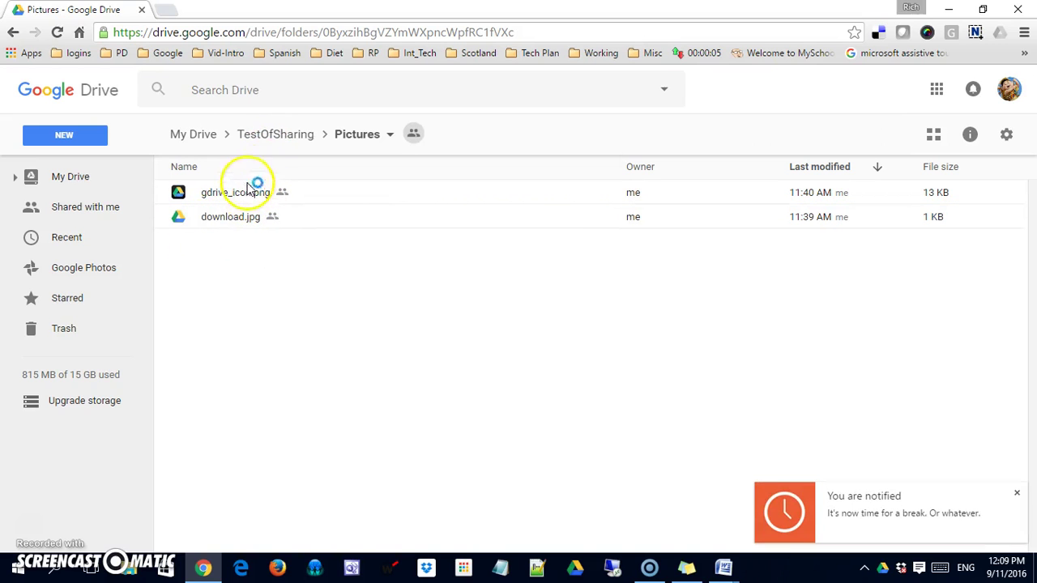
right_click(241, 224)
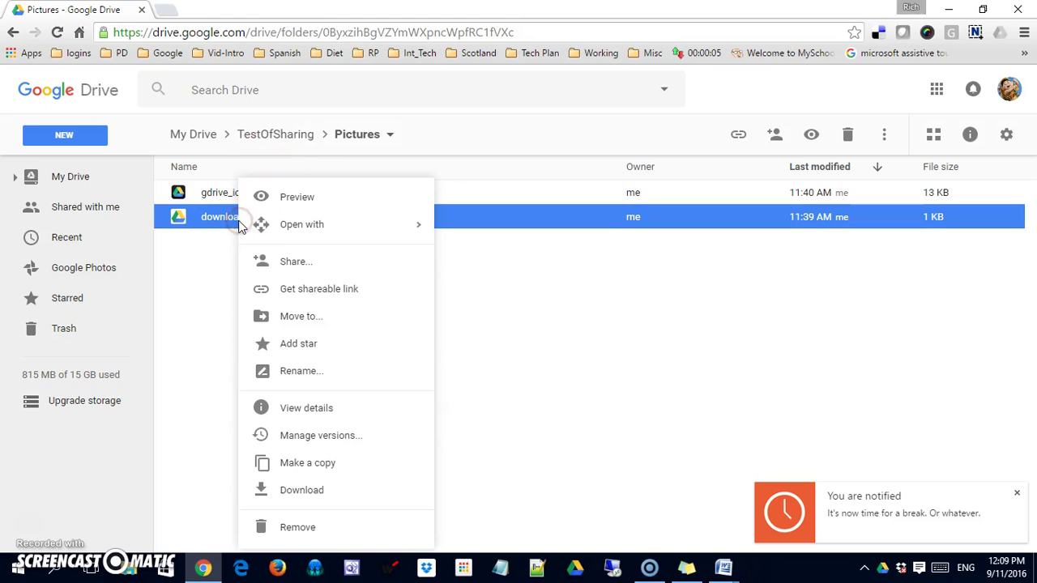
left_click(323, 264)
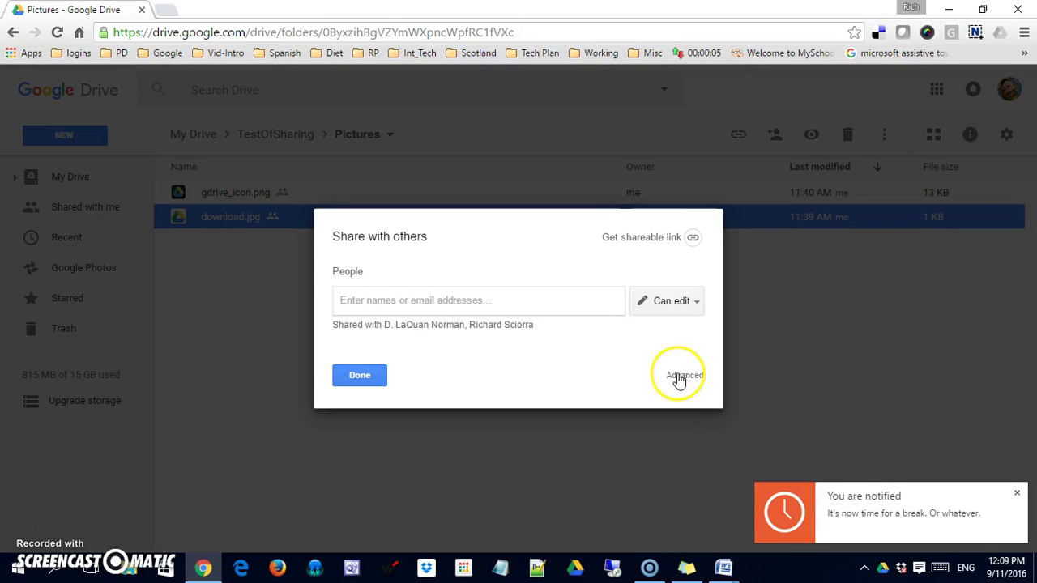
left_click(677, 377)
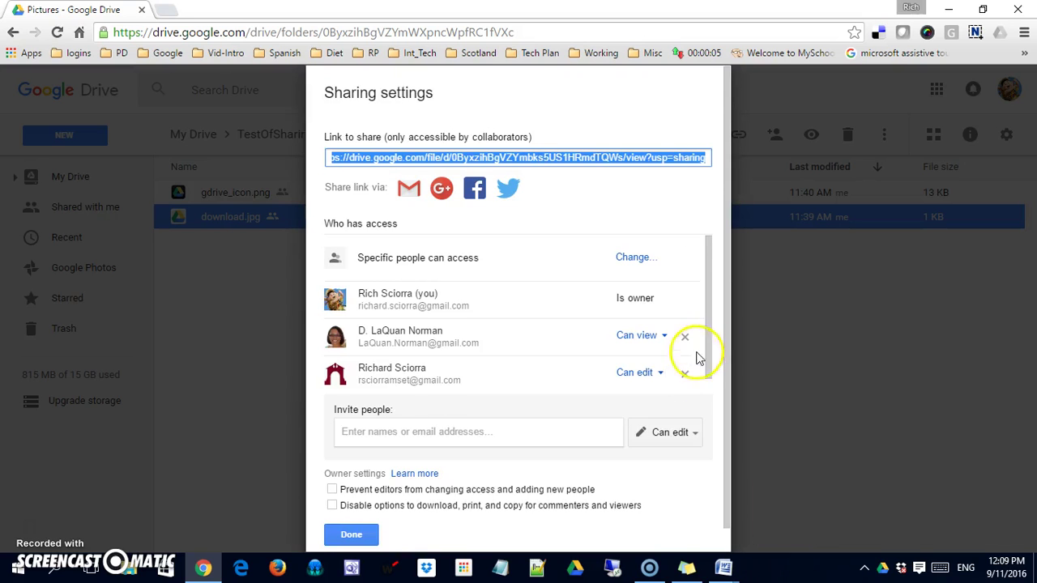
left_click(712, 381)
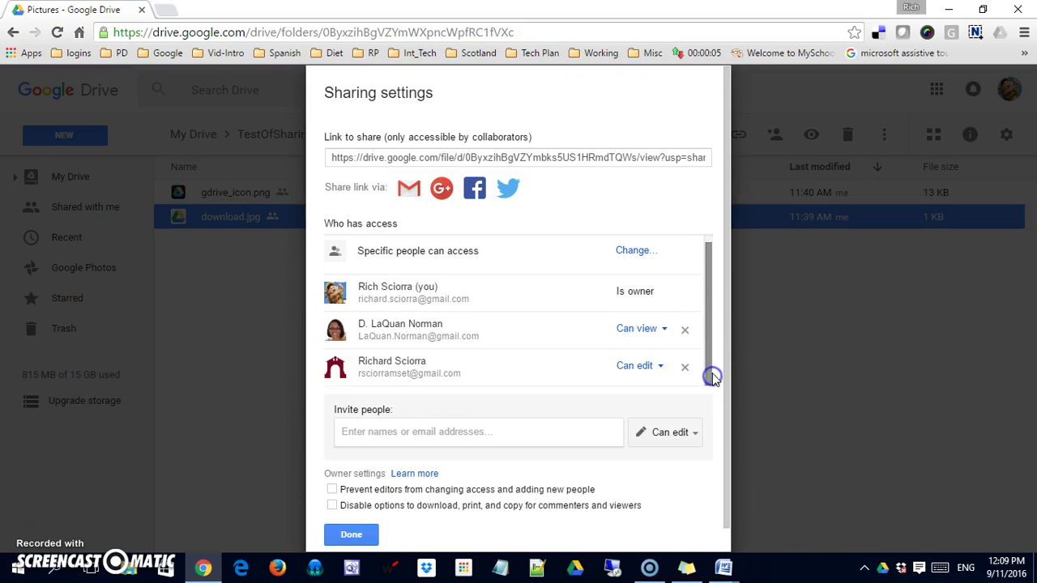
left_click(661, 366)
left_click(660, 429)
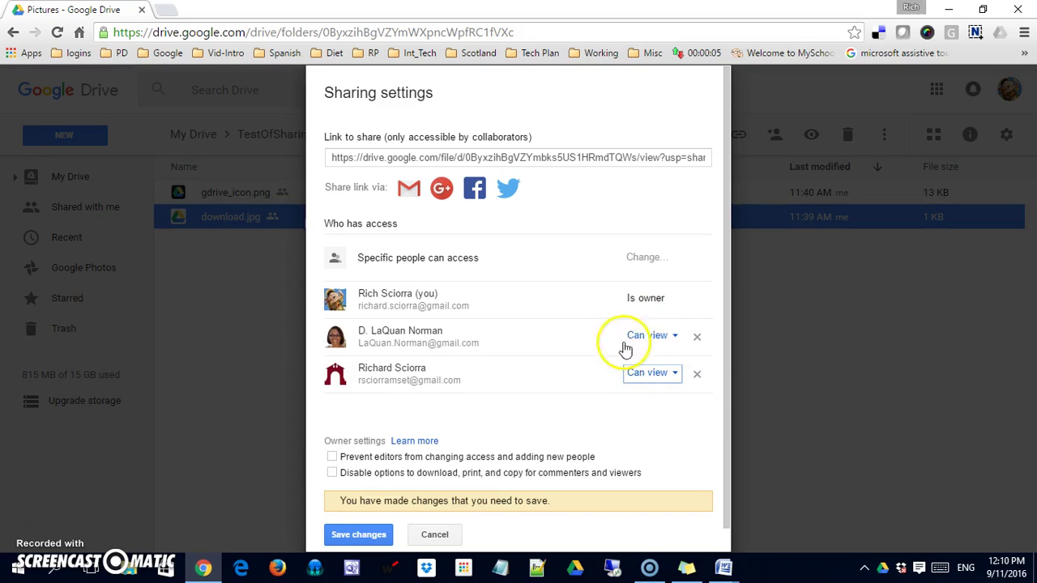
left_click(366, 534)
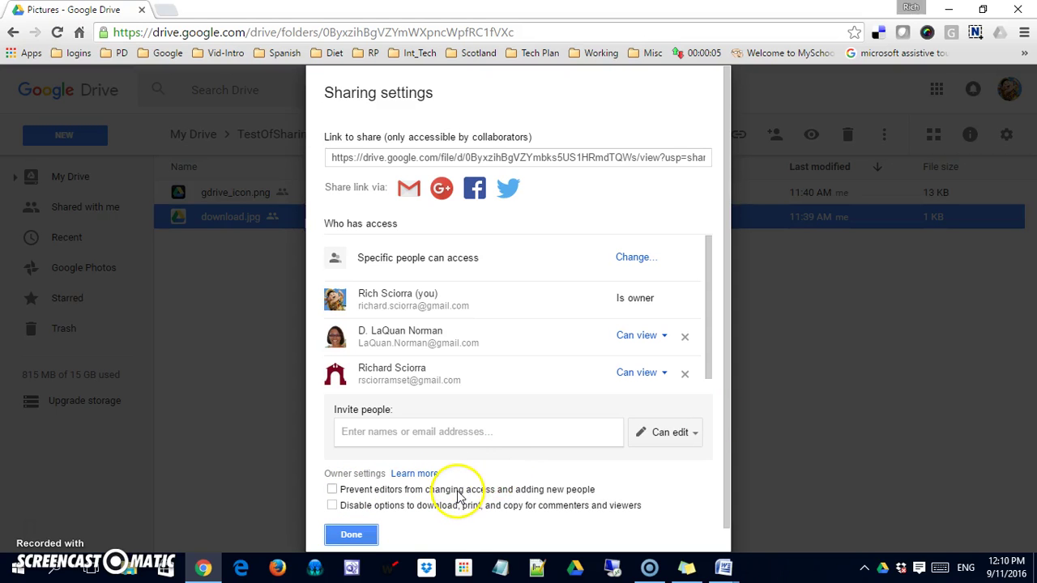
left_click(354, 537)
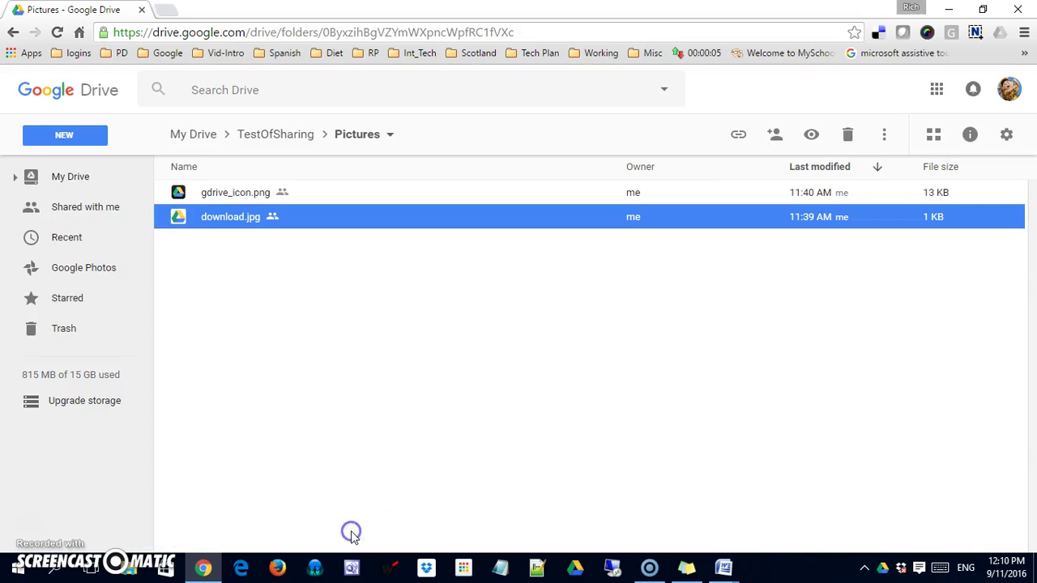
From the top level of My Drive, bring up TestOfSharing's advanced sharing settings.
left_click(61, 176)
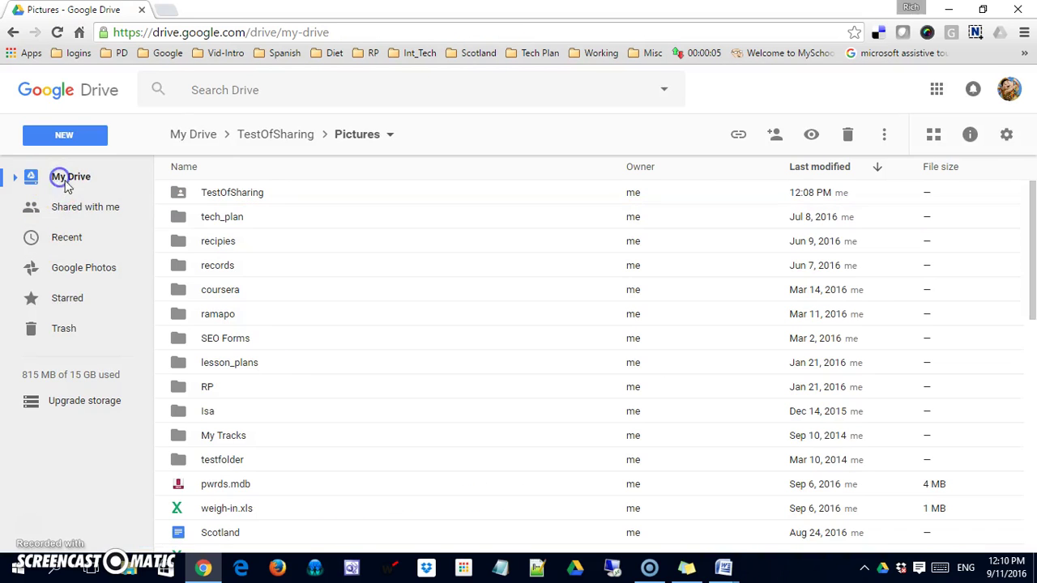
left_click(226, 194)
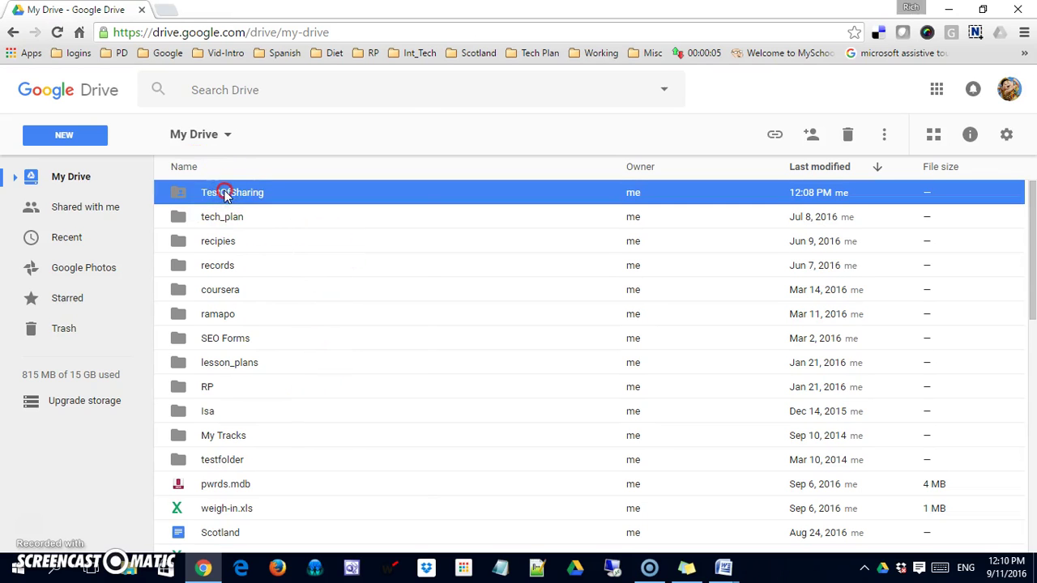
right_click(226, 195)
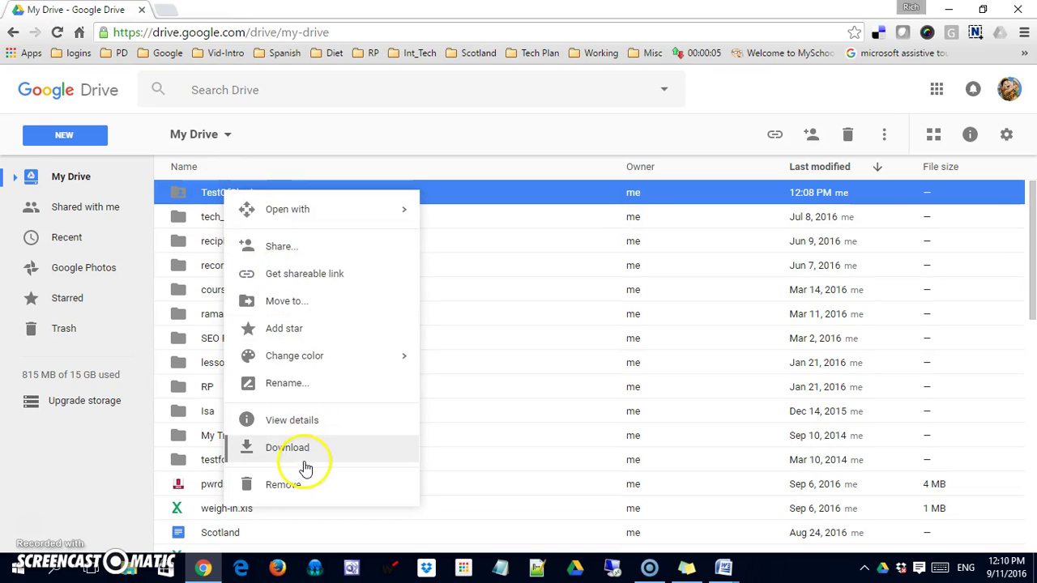
left_click(316, 247)
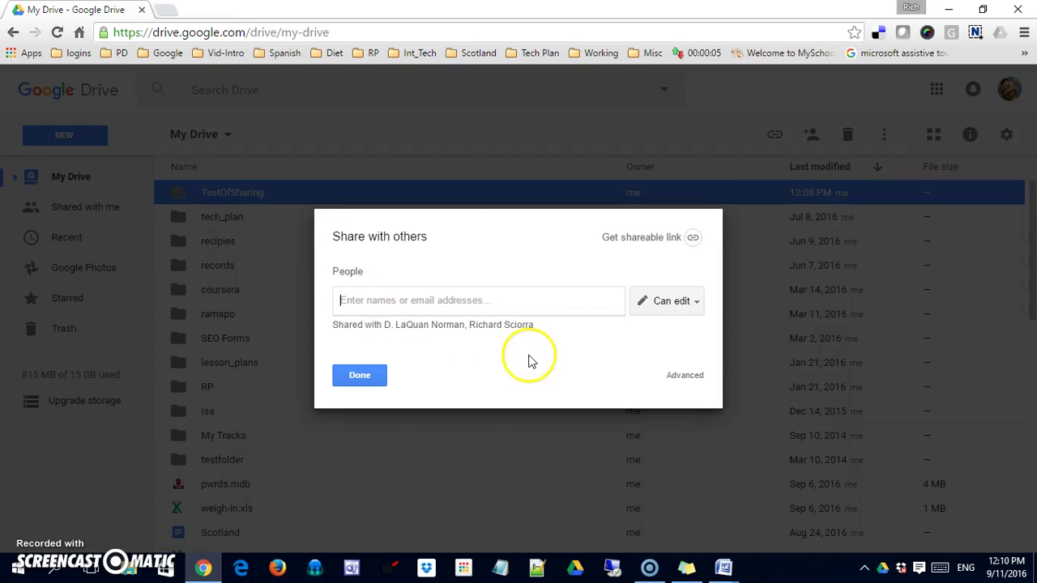
left_click(685, 377)
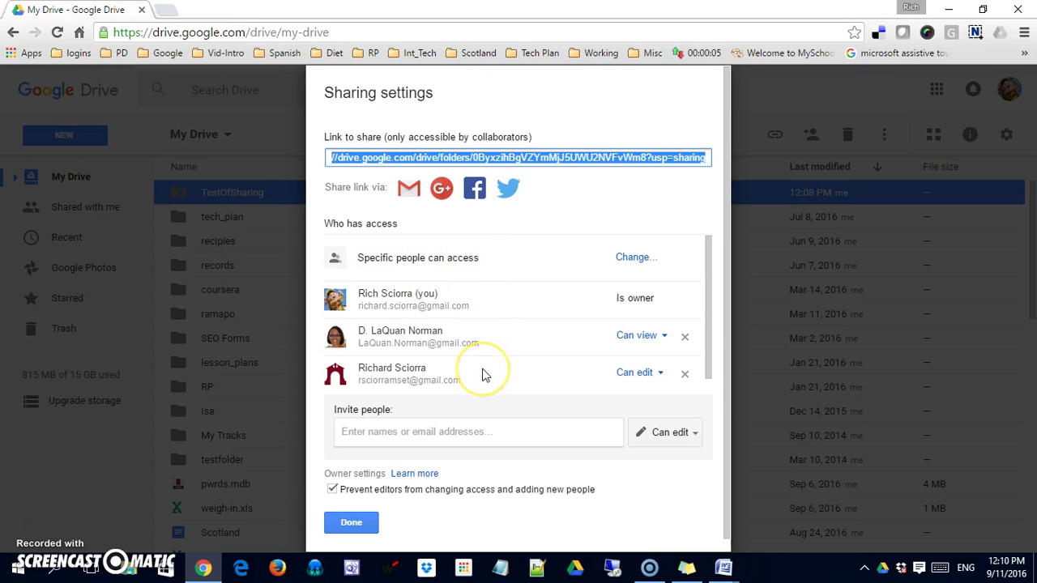
Set TestOfSharing's link sharing to On - Public on the web with Can view access, and save.
left_click(635, 258)
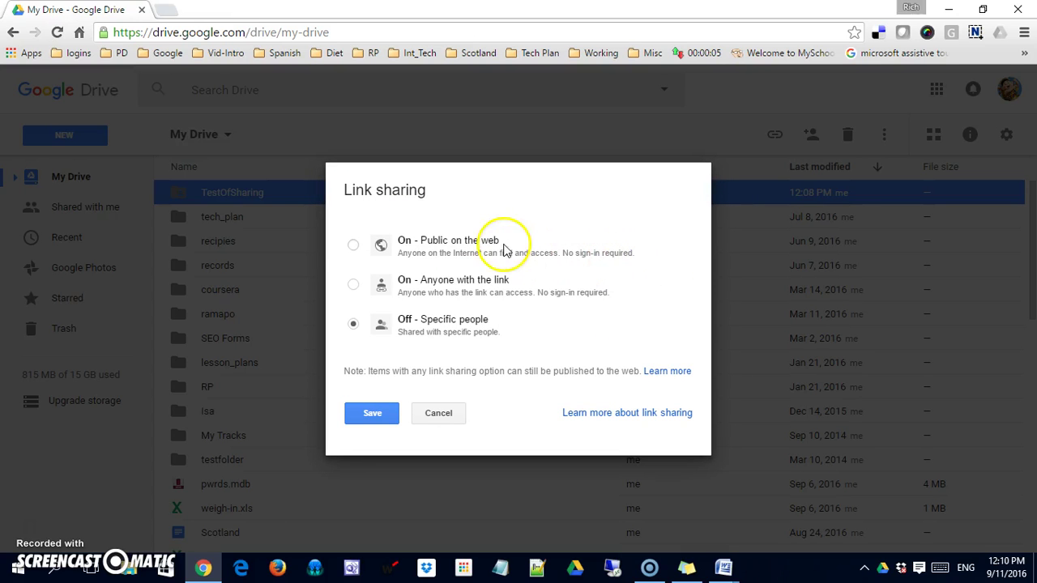
left_click(353, 246)
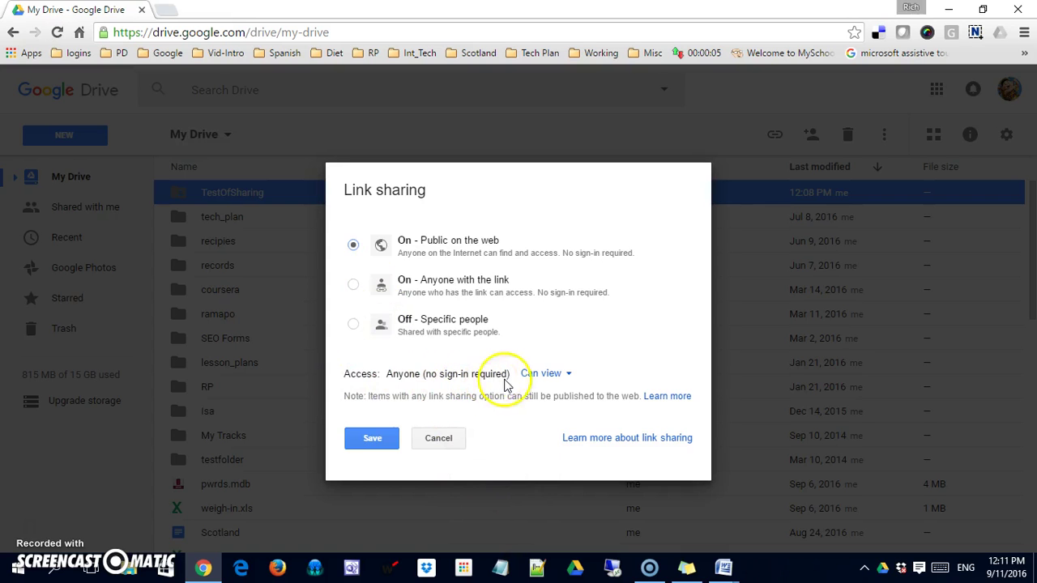
left_click(572, 381)
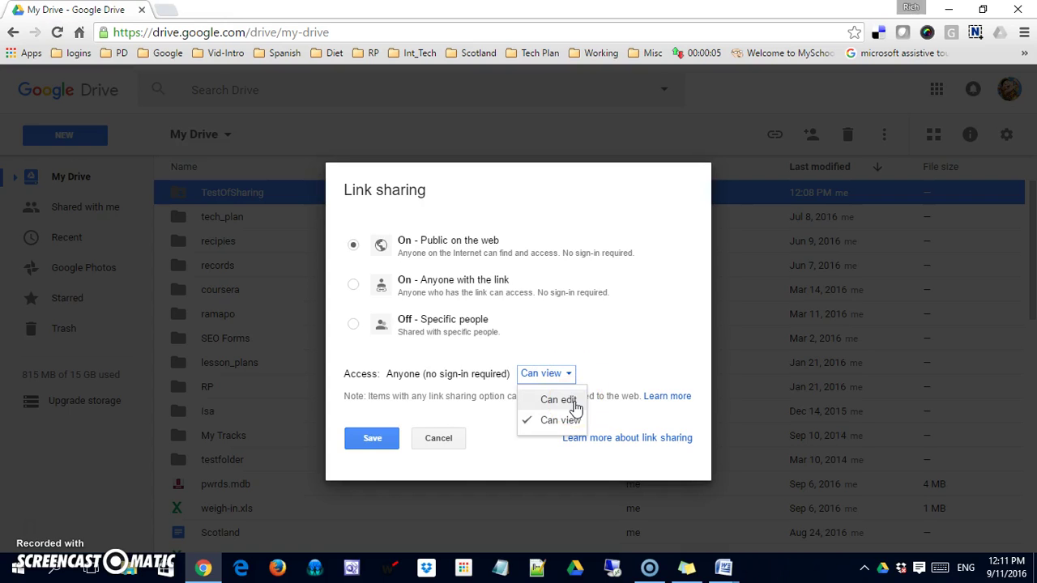
left_click(602, 347)
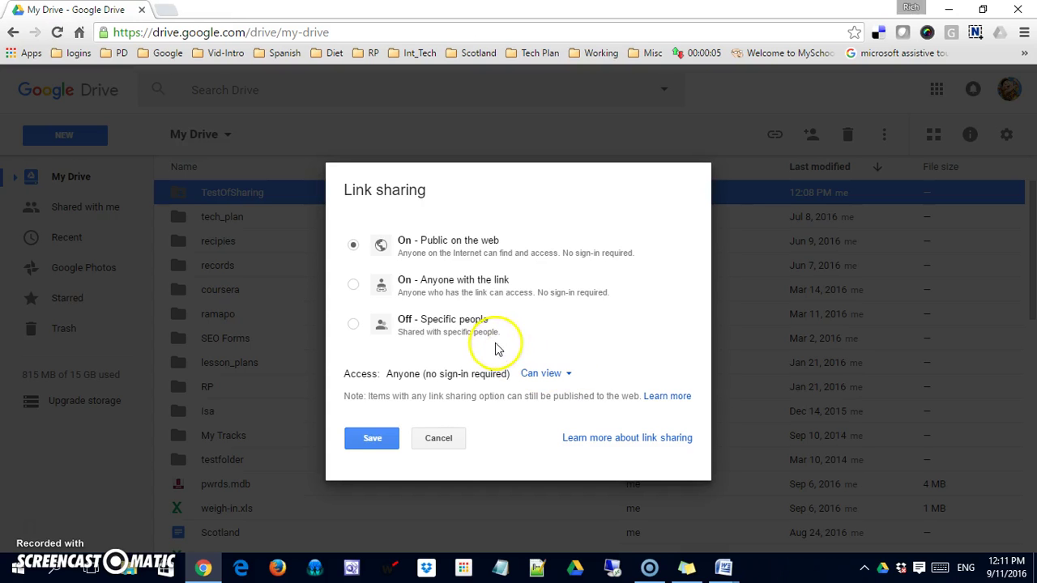
left_click(373, 442)
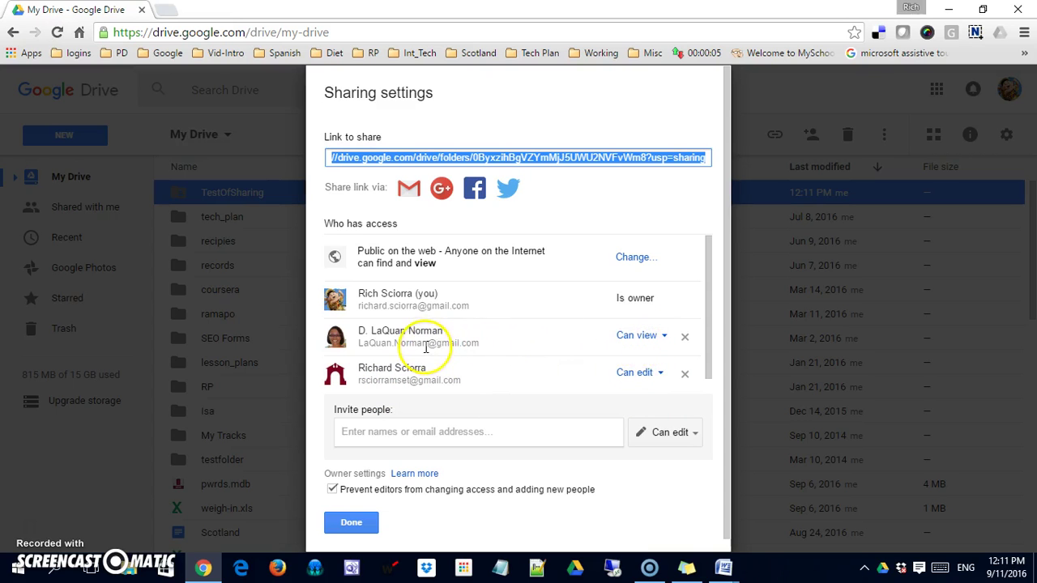
Close TestOfSharing's sharing settings dialog, returning to the My Drive folder list.
left_click(486, 354)
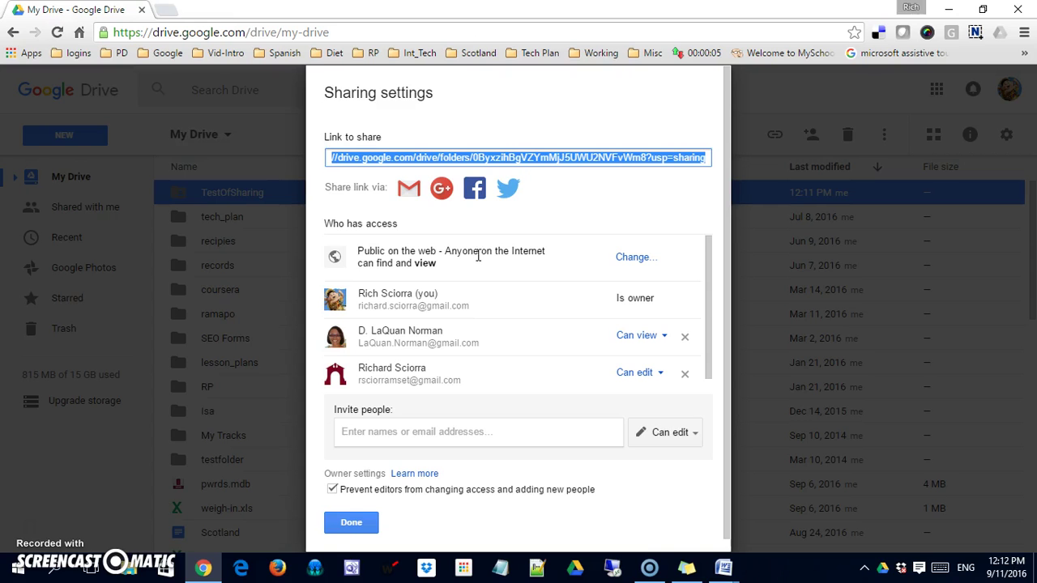
left_click(350, 523)
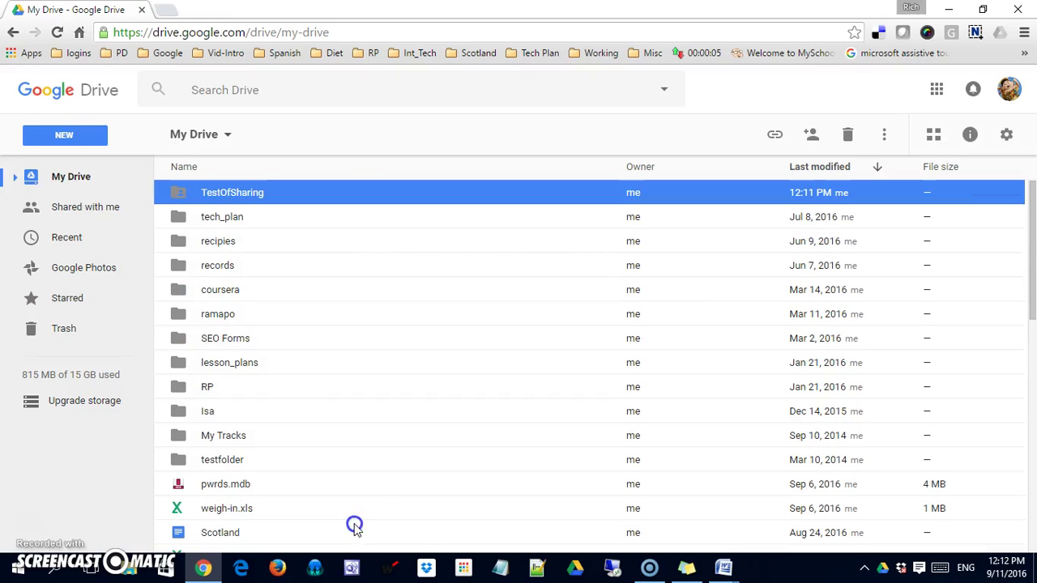